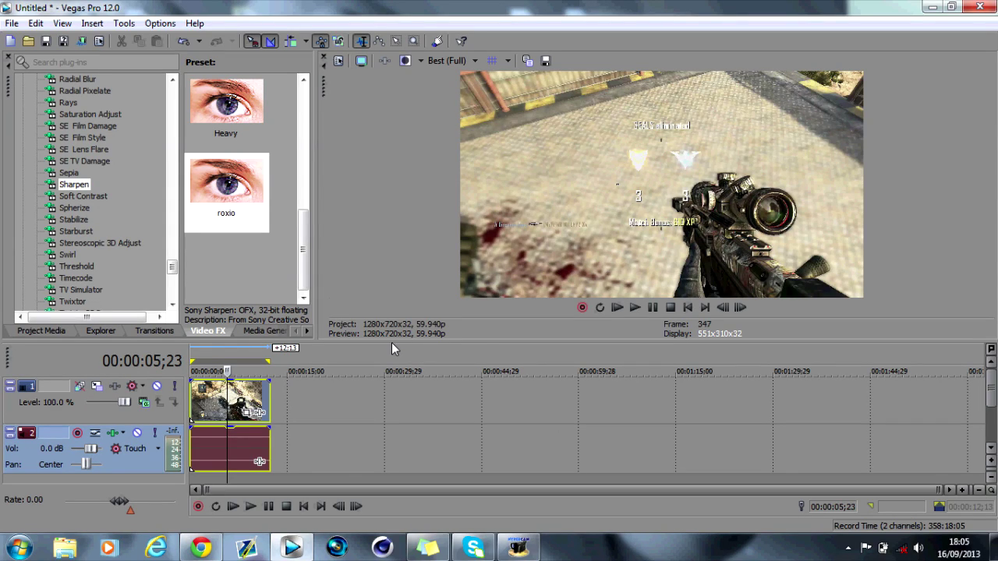
# Switch to the browser showing the YouTube video 'Bona's - Born To Kill (5000 Subscriber Special)'.
pyautogui.click(202, 548)
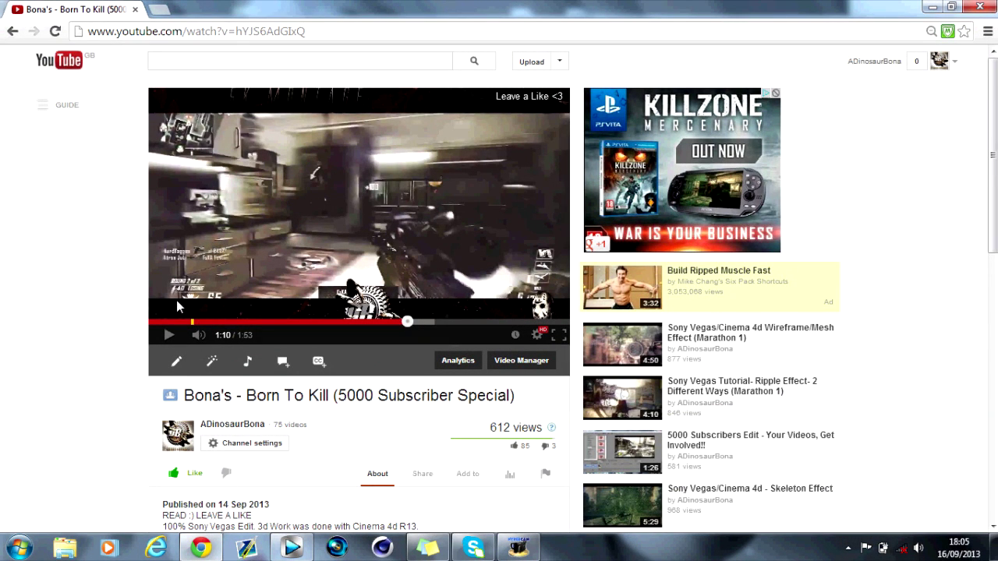
# Lower the volume, play the Born To Kill example, pause at 1:15, and return to Vegas.
pyautogui.press('XF86AudioLowerVolume')
pyautogui.press('XF86AudioLowerVolume')
pyautogui.press('XF86AudioLowerVolume')
pyautogui.press('XF86AudioLowerVolume')
pyautogui.press('XF86AudioLowerVolume')
pyautogui.press('XF86AudioLowerVolume')
pyautogui.press('XF86AudioLowerVolume')
pyautogui.press('XF86AudioLowerVolume')
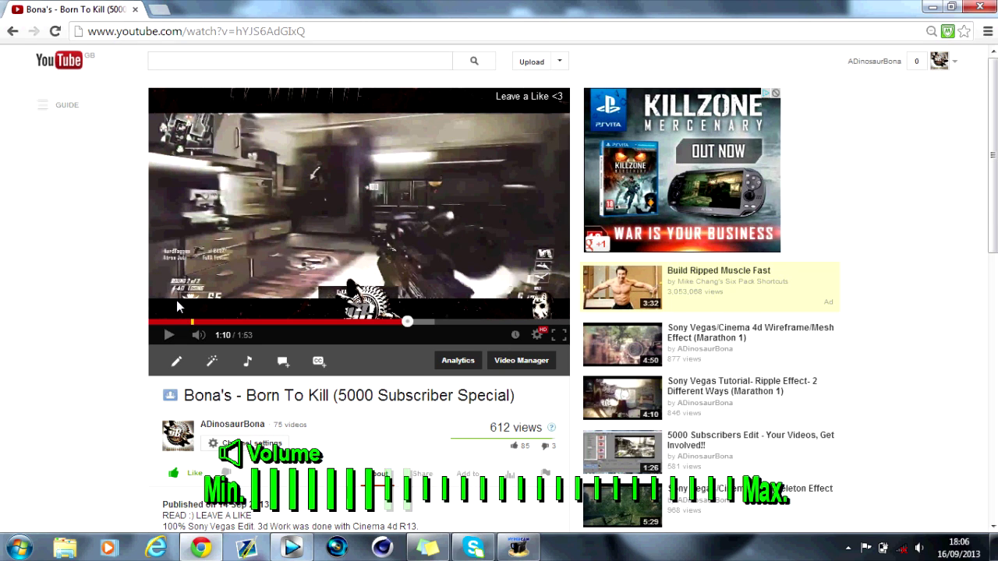
pyautogui.click(176, 300)
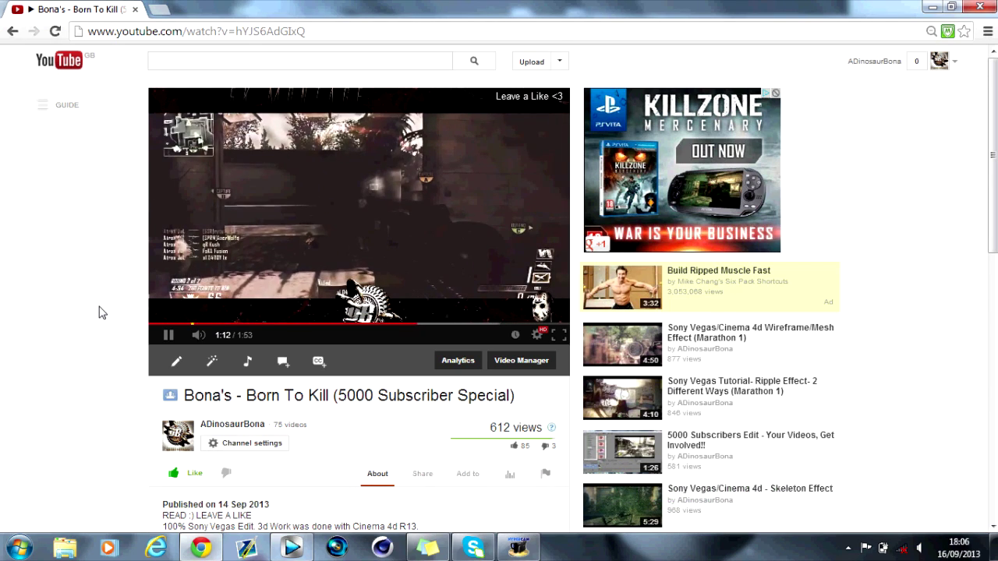
pyautogui.click(345, 289)
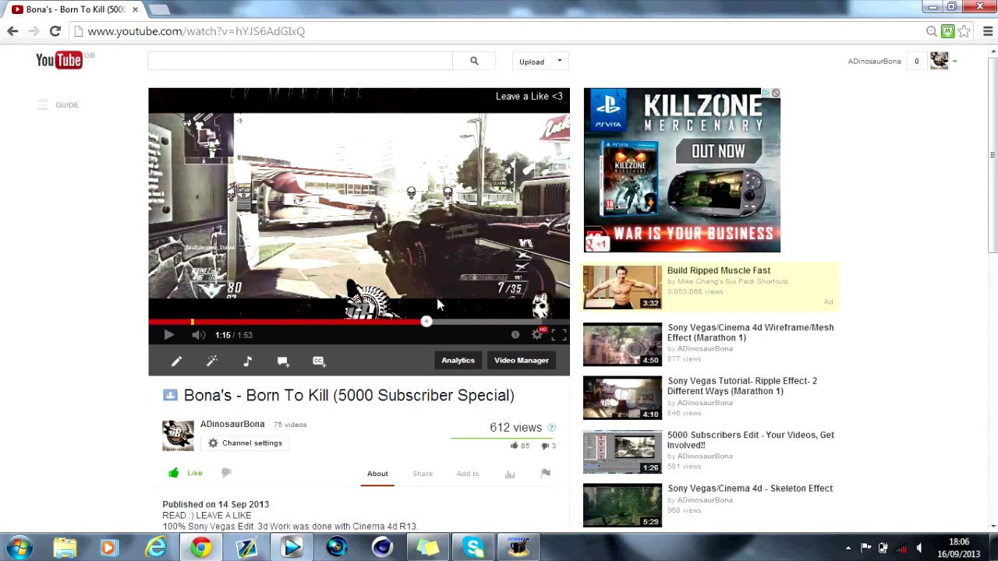
pyautogui.click(292, 550)
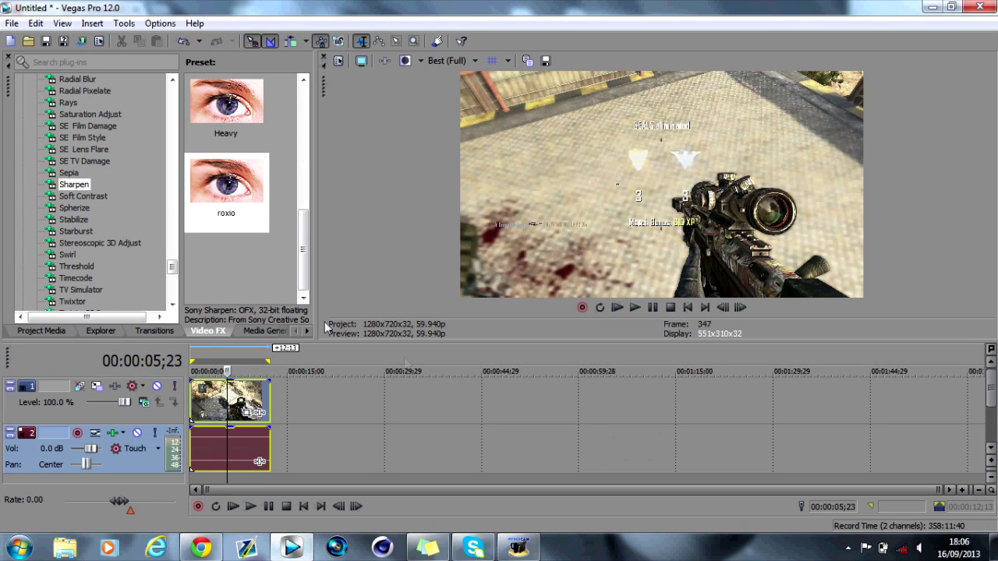
# Scrub the timeline ruler to narrow in on the sniper-to-Game Winning Kill cut.
pyautogui.click(209, 351)
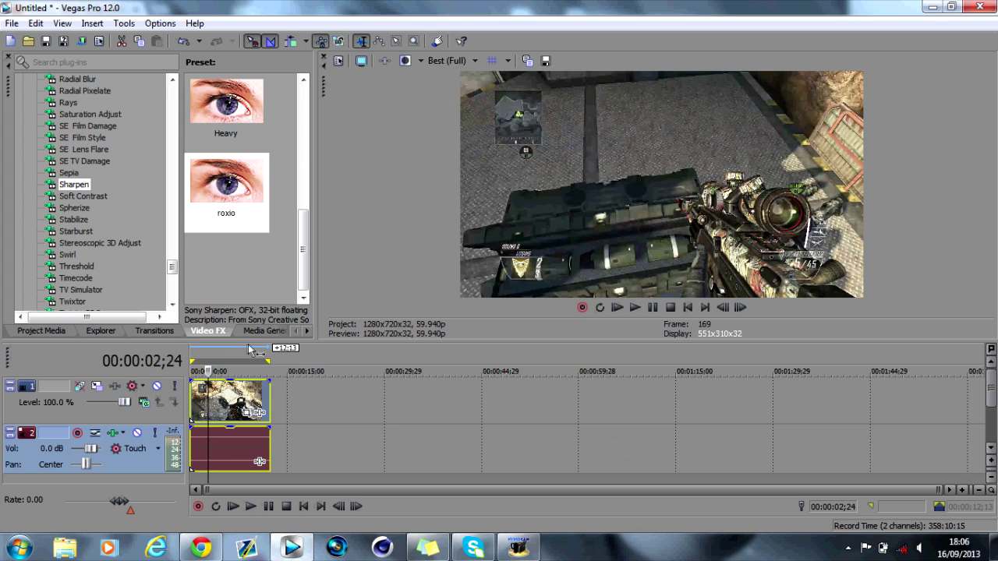
pyautogui.click(252, 351)
pyautogui.click(261, 351)
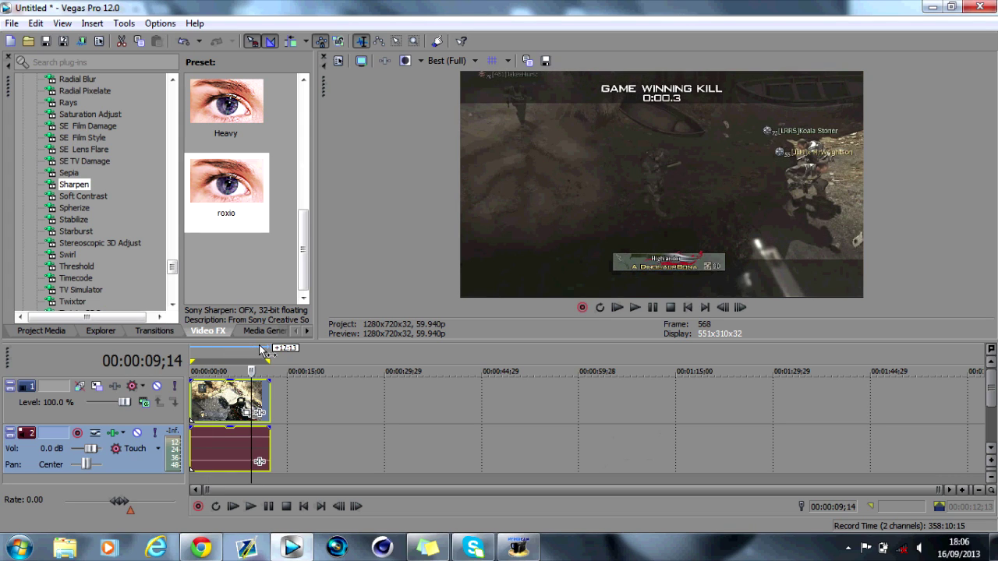
pyautogui.click(218, 352)
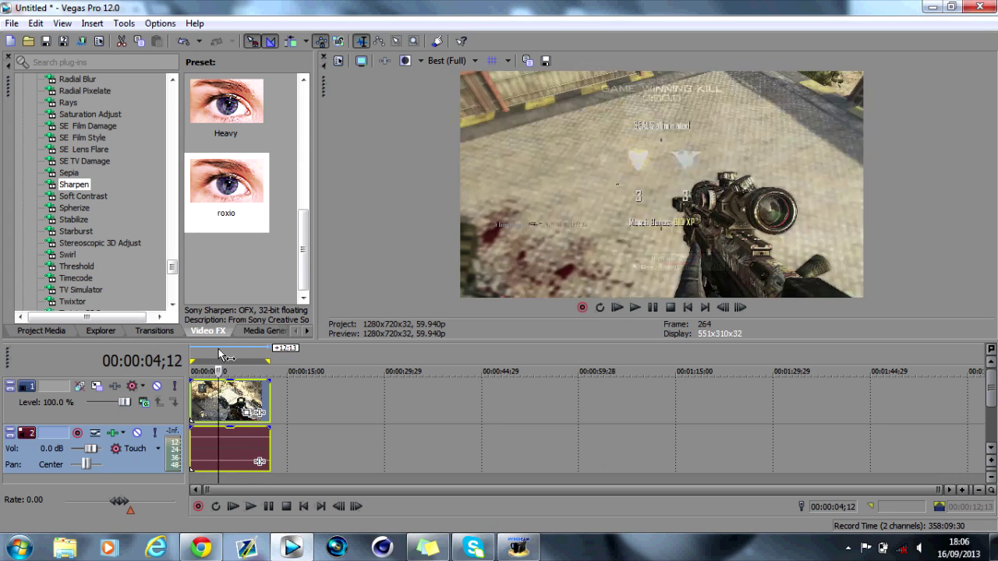
pyautogui.click(249, 354)
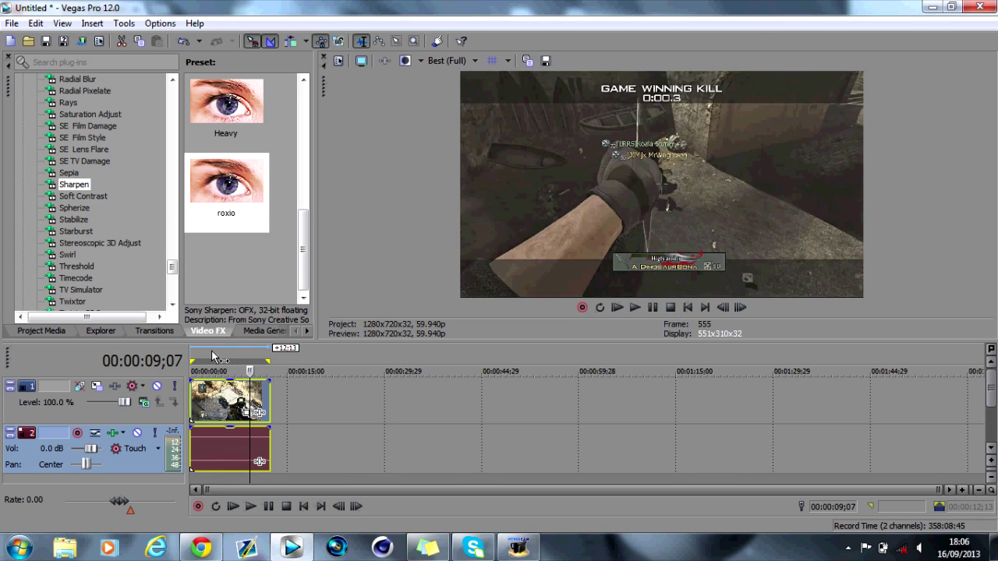
pyautogui.click(208, 356)
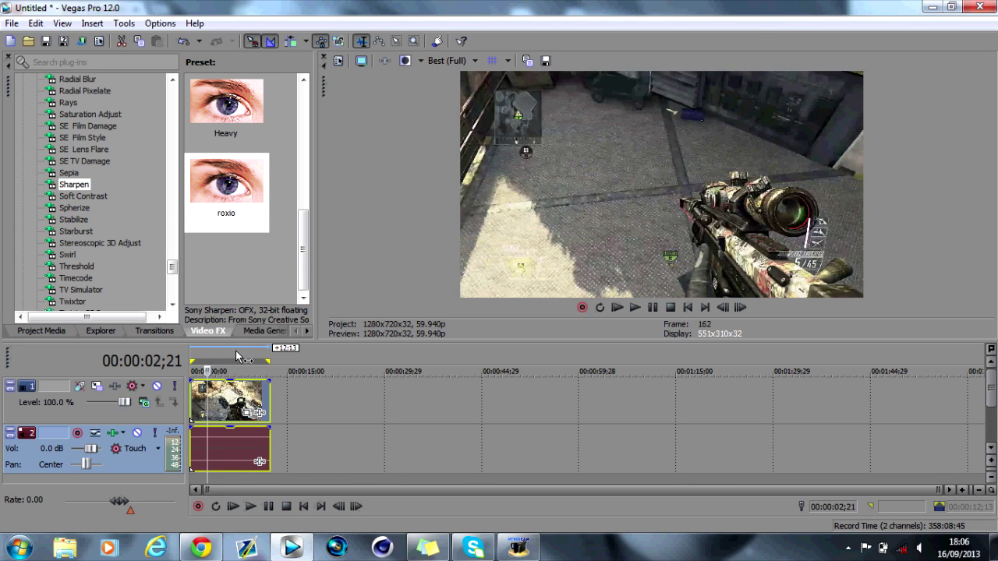
pyautogui.click(236, 353)
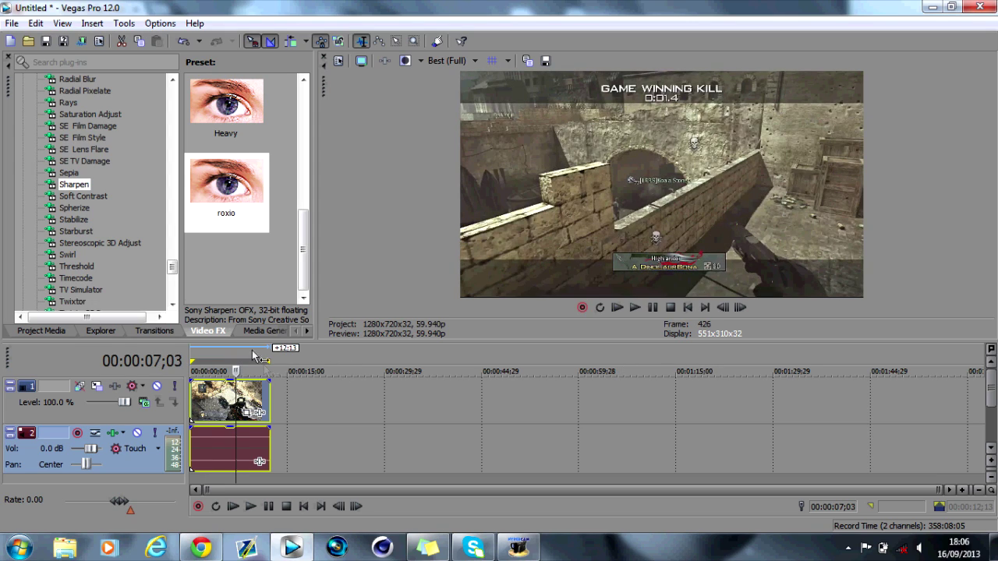
pyautogui.click(232, 356)
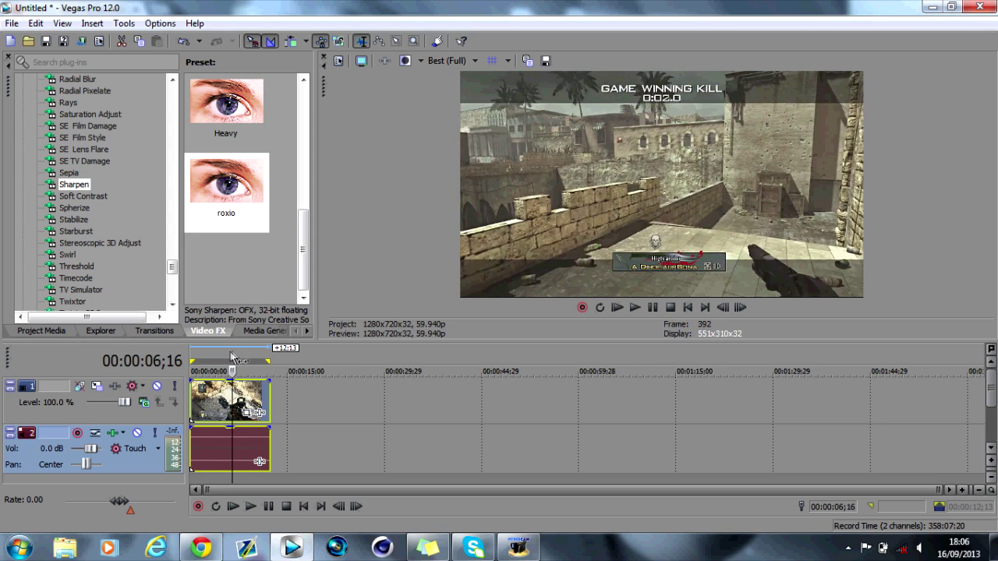
pyautogui.click(229, 356)
# Step back frame by frame past the cut, then forward onto the Game Winning Kill clip.
pyautogui.click(723, 307)
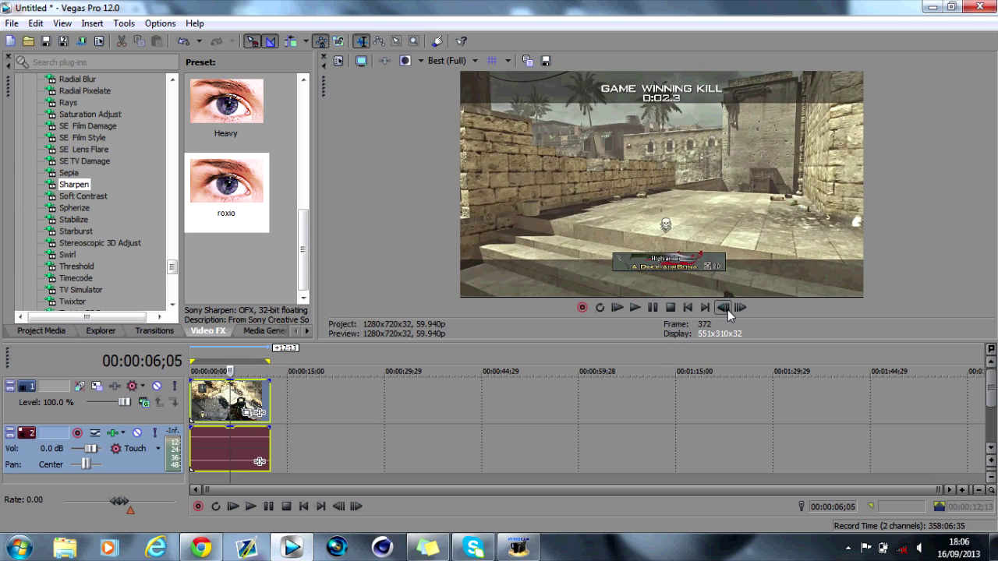
pyautogui.click(723, 308)
pyautogui.click(723, 307)
pyautogui.click(723, 307)
pyautogui.click(723, 307)
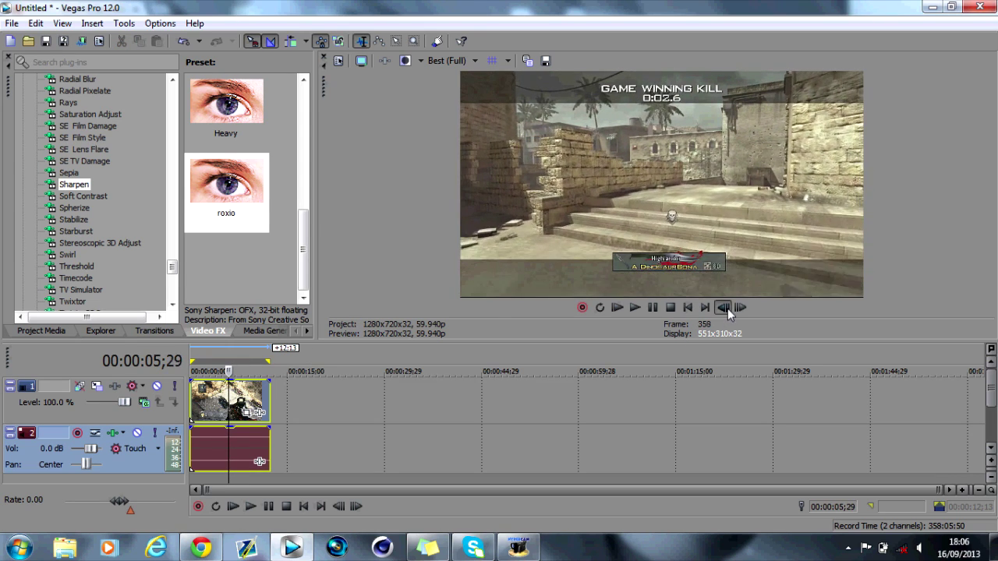
pyautogui.click(723, 307)
pyautogui.click(723, 307)
pyautogui.click(723, 308)
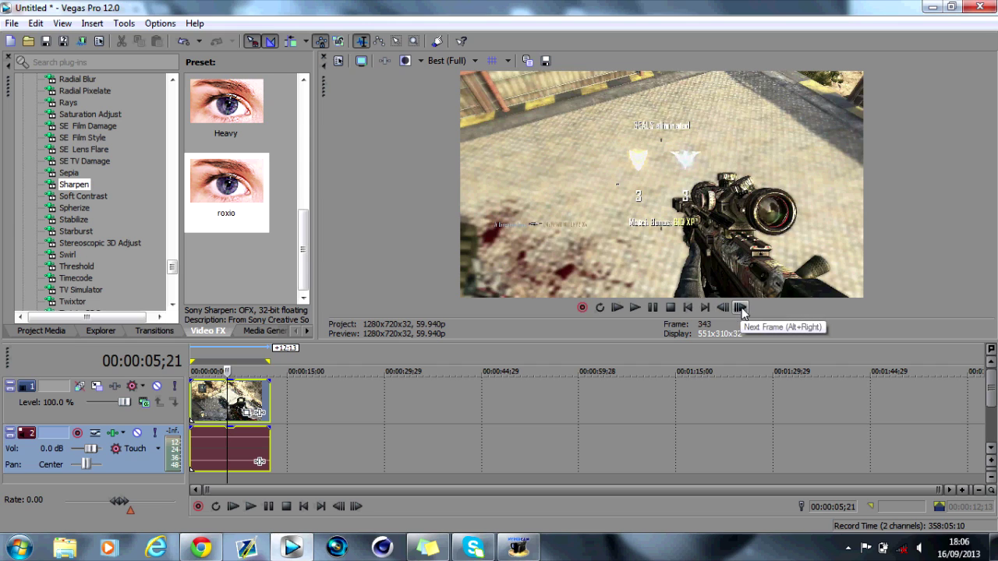
pyautogui.click(741, 307)
pyautogui.click(740, 307)
pyautogui.click(740, 307)
pyautogui.click(740, 308)
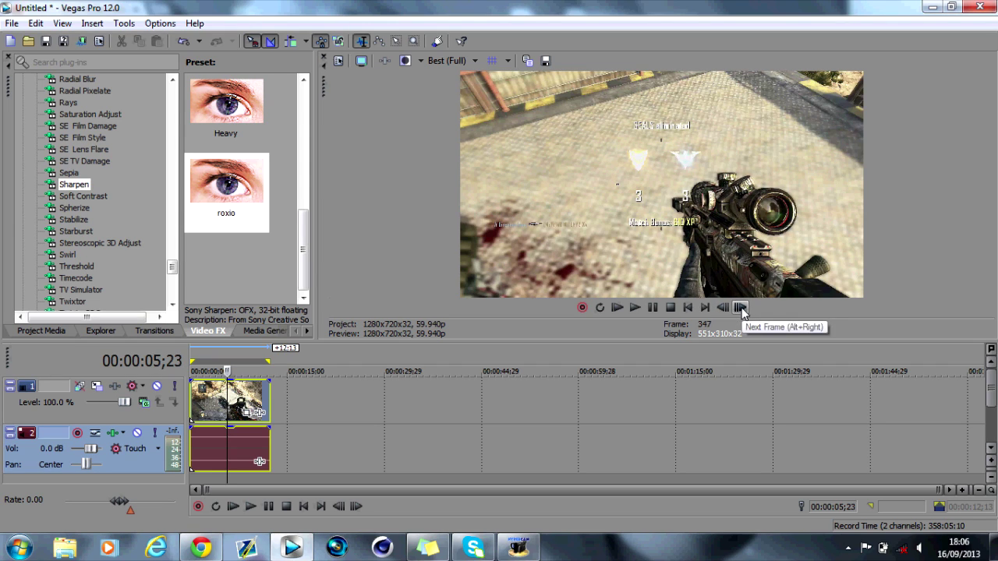
pyautogui.click(740, 307)
pyautogui.click(740, 308)
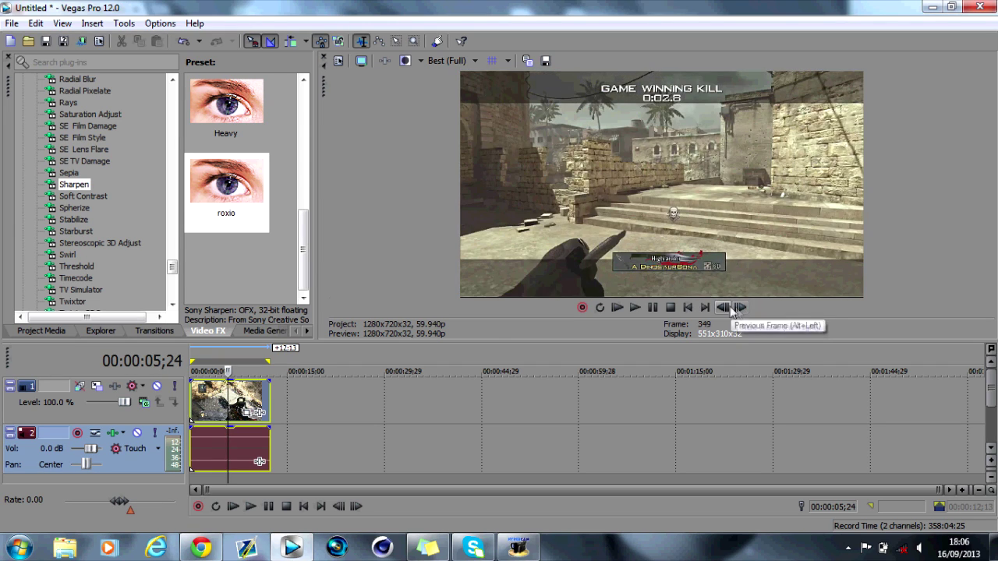
# Toggle between the last sniper frame and first Game Winning Kill frame, settling at 00:00:05;24.
pyautogui.click(723, 307)
pyautogui.click(740, 307)
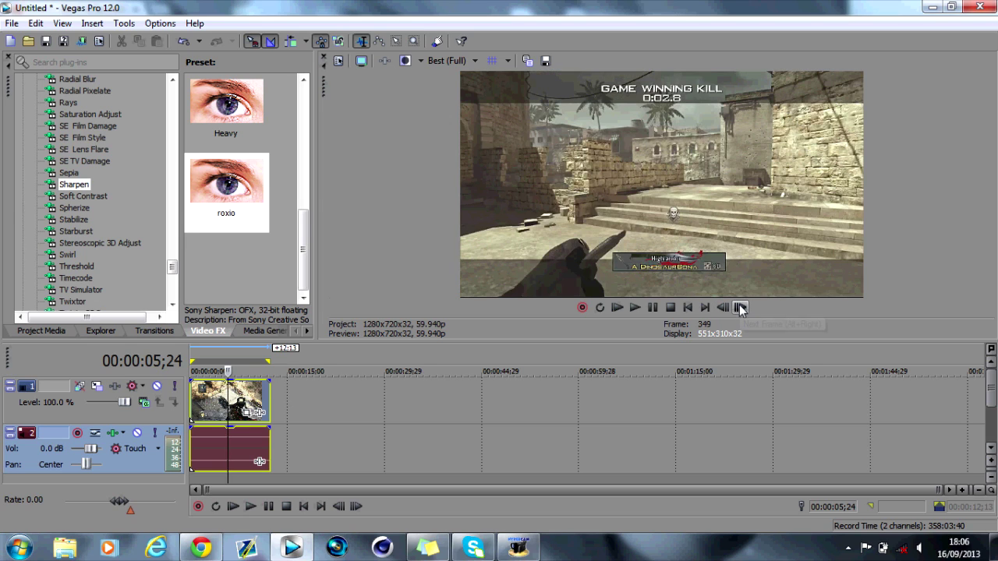
pyautogui.click(730, 309)
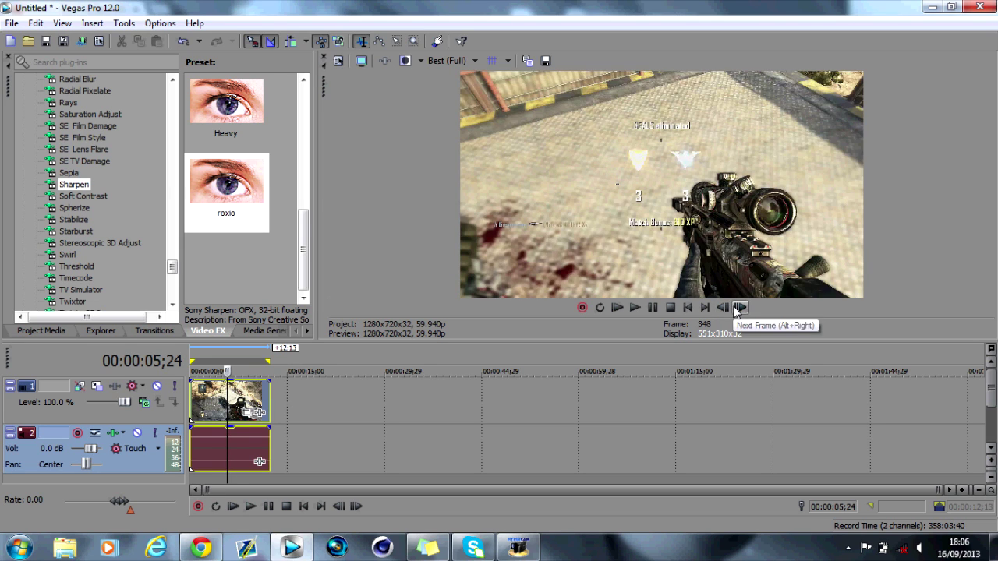
pyautogui.click(728, 311)
pyautogui.click(724, 308)
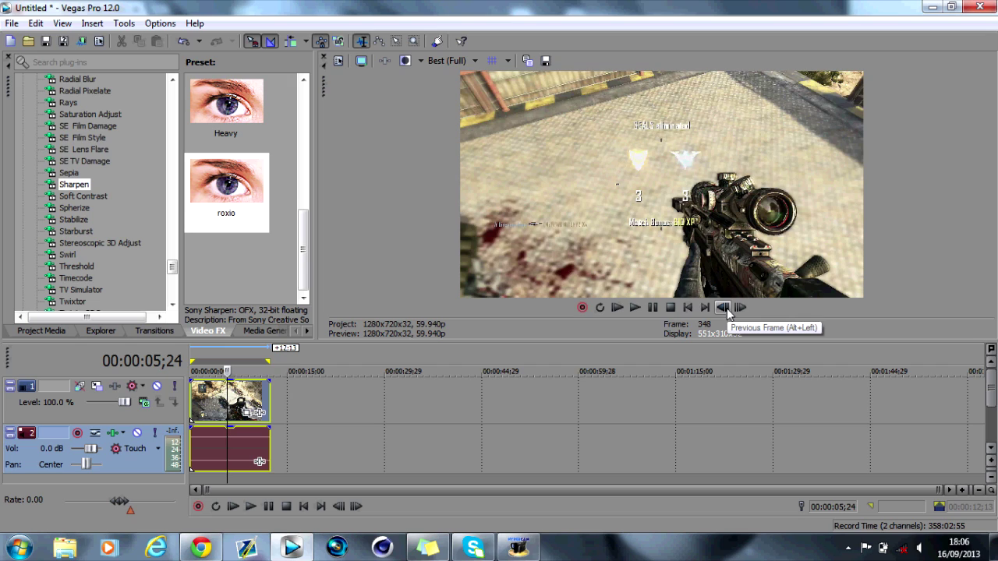
pyautogui.click(741, 307)
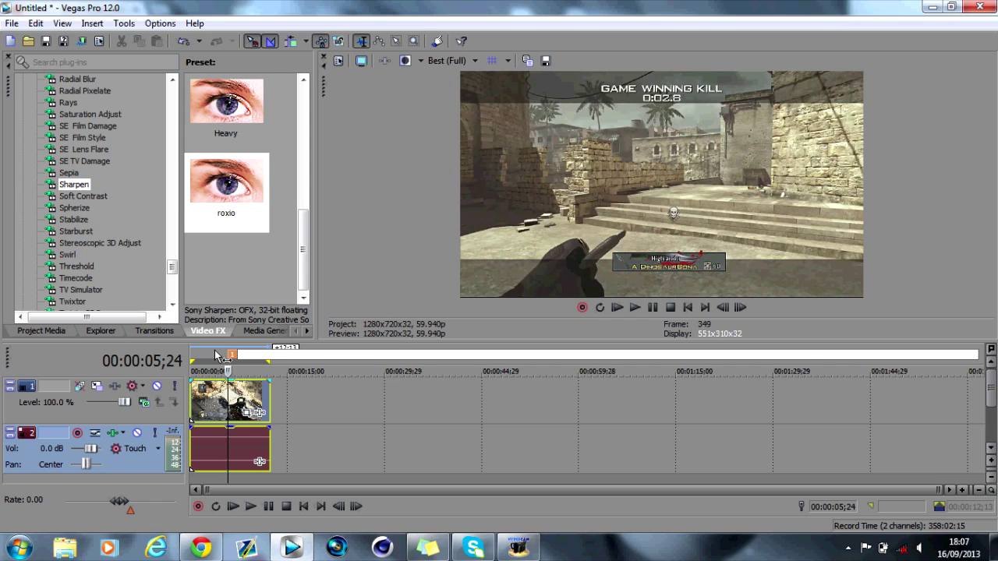
# Park the playhead at 00:00:05;04 (frame 309), just before the cut.
pyautogui.click(217, 354)
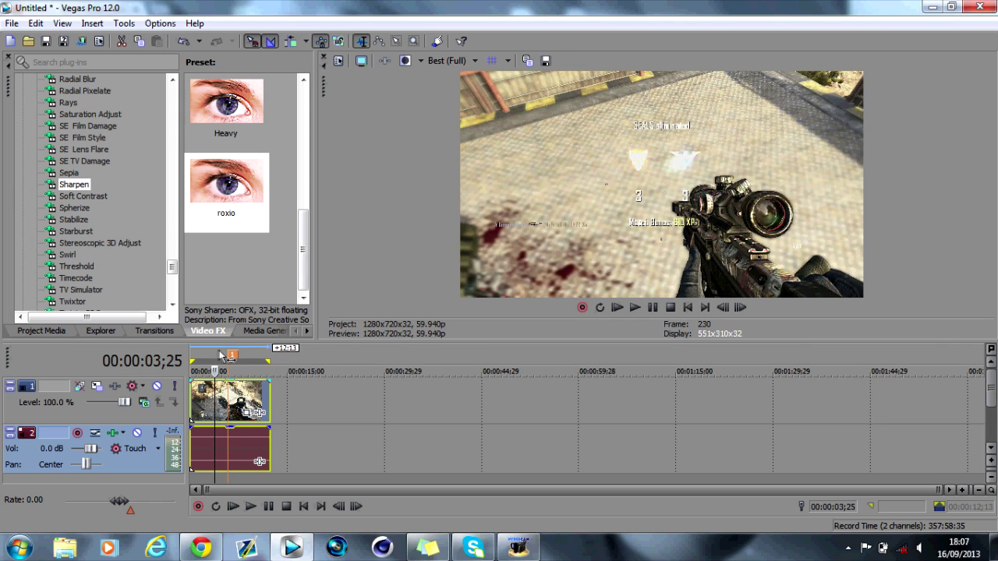
pyautogui.click(222, 355)
pyautogui.click(740, 307)
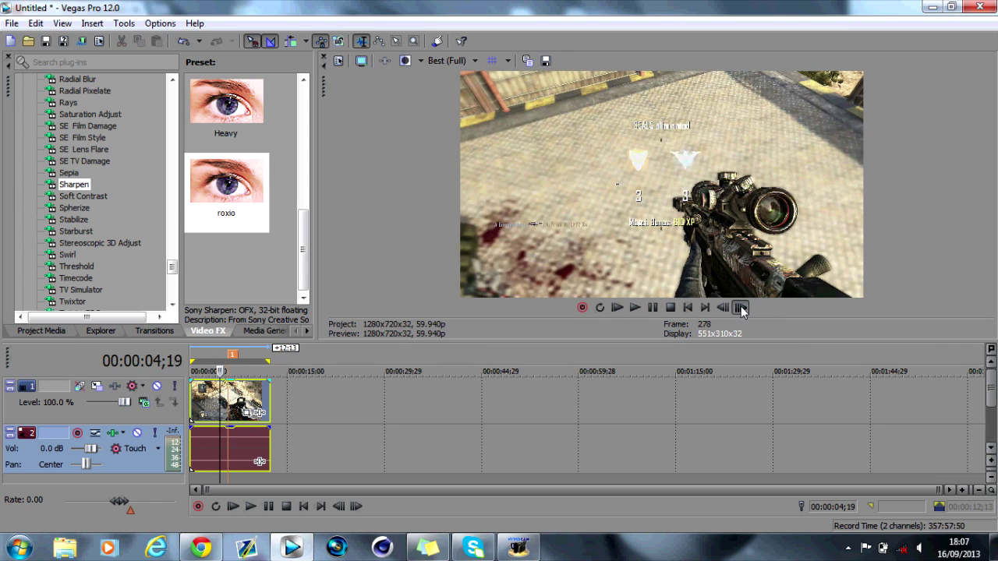
pyautogui.click(740, 308)
pyautogui.click(740, 307)
pyautogui.click(740, 307)
pyautogui.click(740, 307)
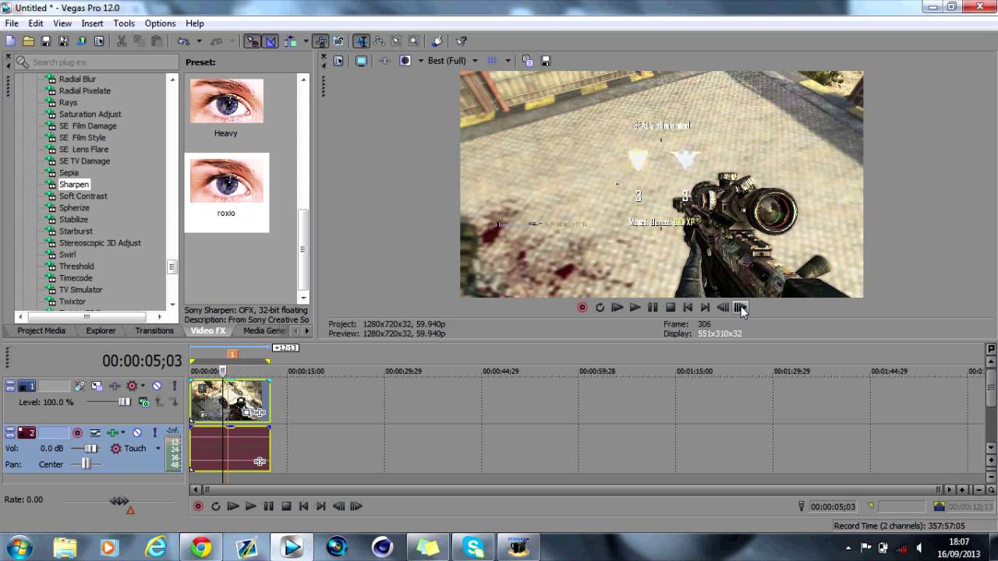
pyautogui.click(740, 307)
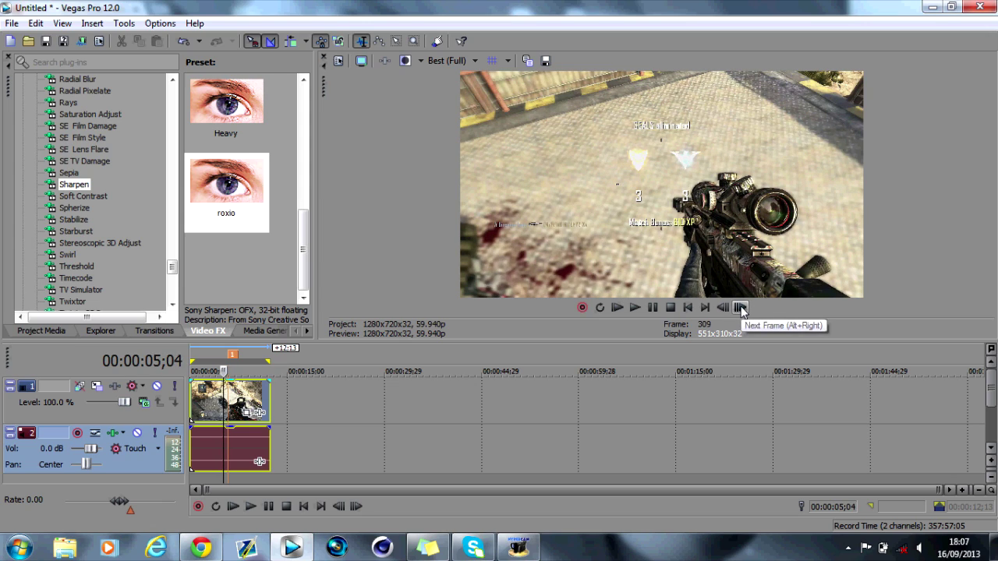
pyautogui.click(963, 491)
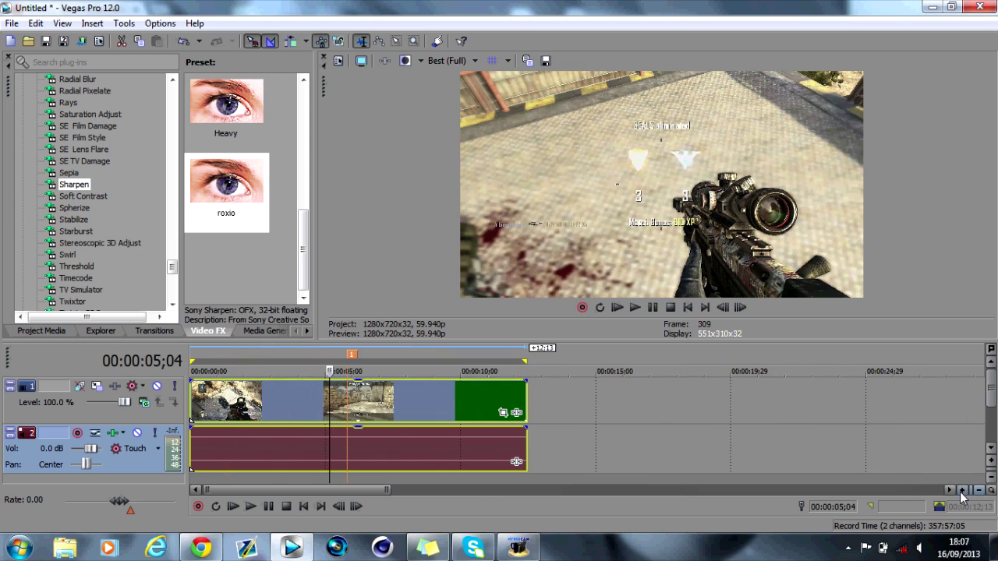
# Split both tracks at 05;04 and again at 06;14.
pyautogui.press('s')
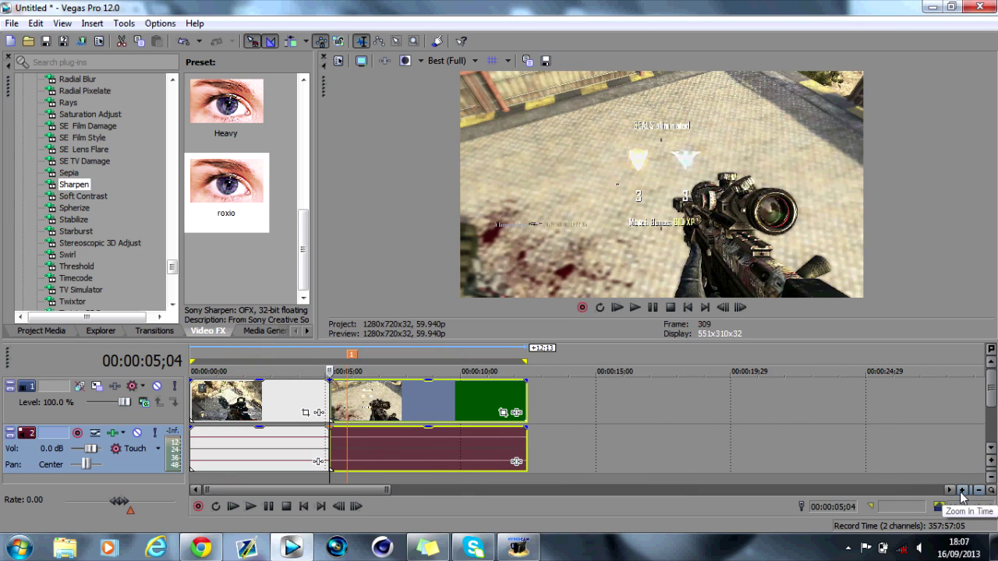
pyautogui.click(351, 355)
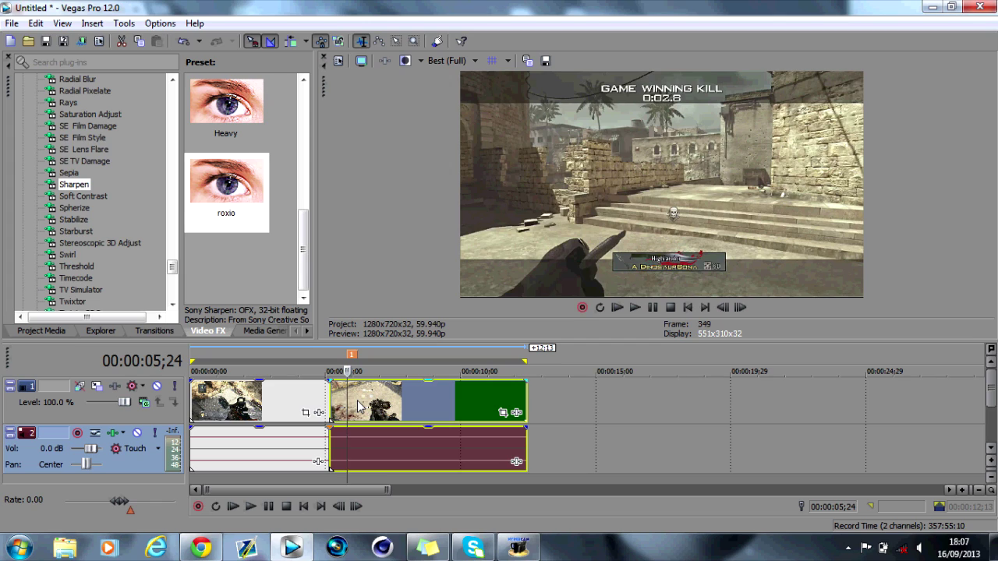
pyautogui.click(359, 406)
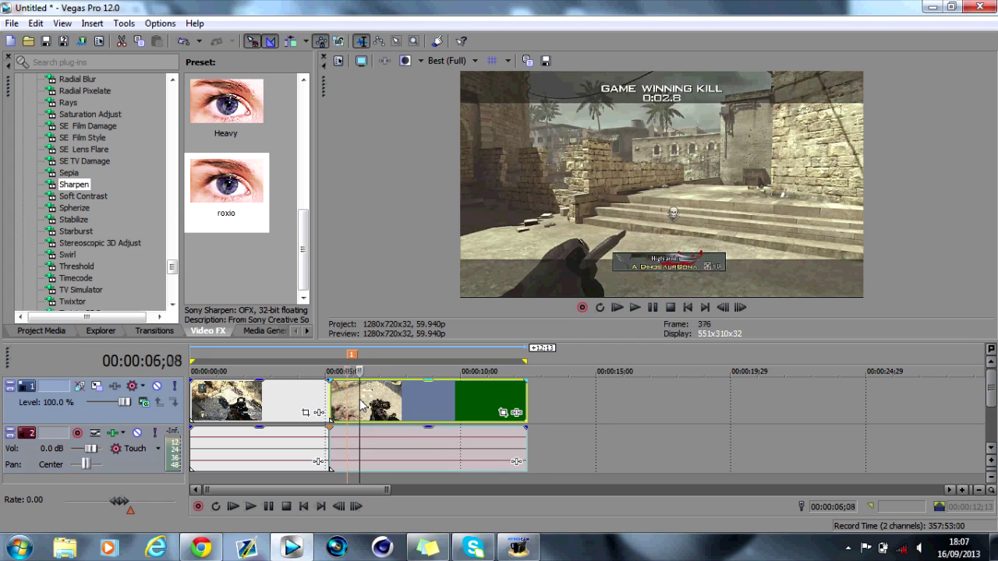
pyautogui.click(740, 308)
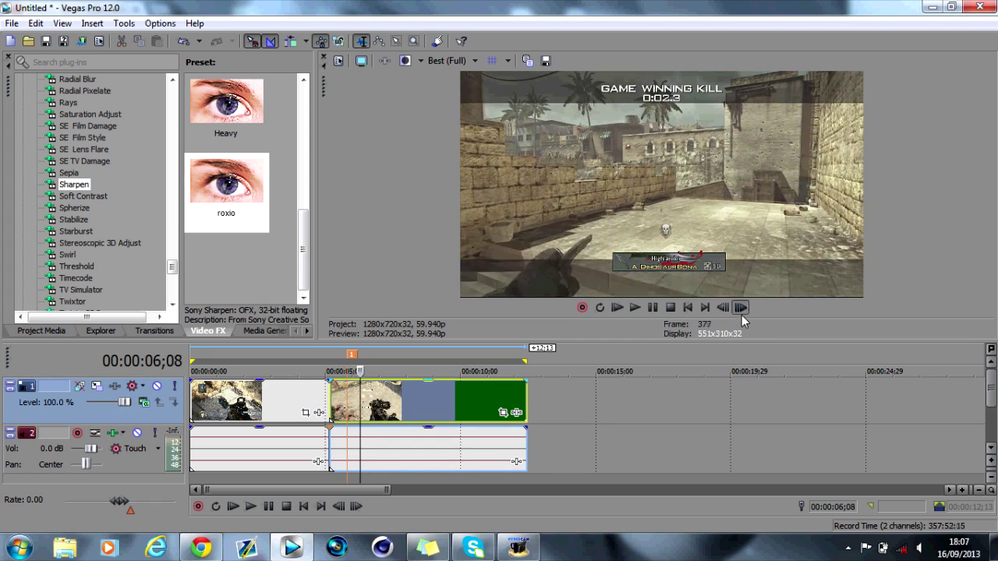
pyautogui.click(740, 308)
pyautogui.click(740, 308)
pyautogui.click(741, 308)
pyautogui.click(740, 308)
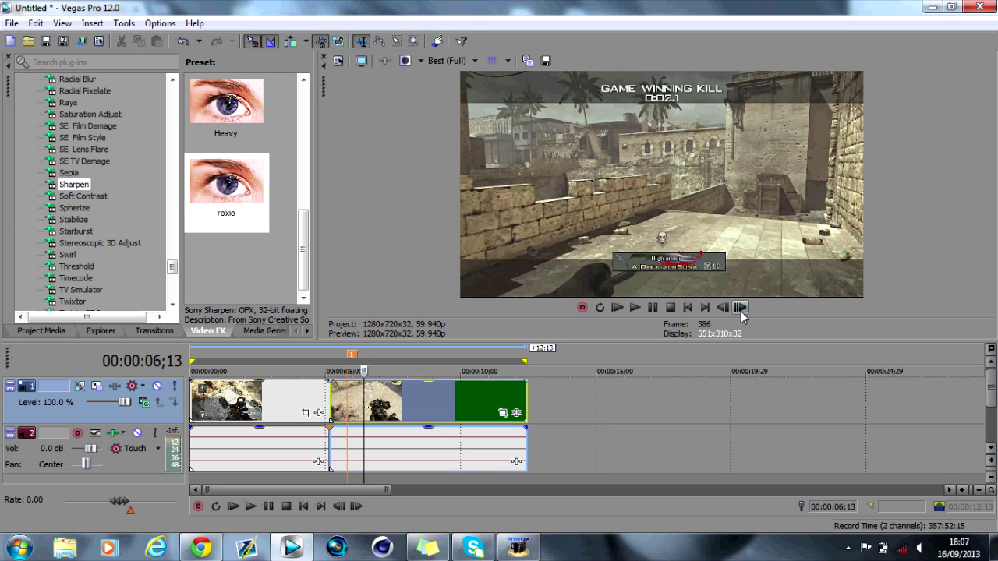
pyautogui.click(740, 308)
pyautogui.click(740, 308)
pyautogui.press('s')
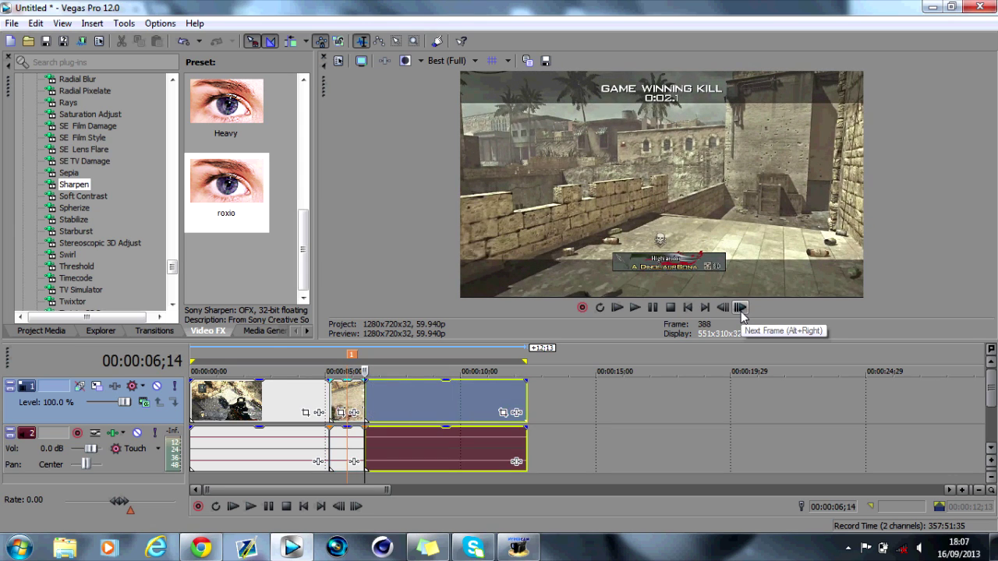
# Apply TV Simulator's Reset to None preset to the short middle piece.
pyautogui.click(349, 398)
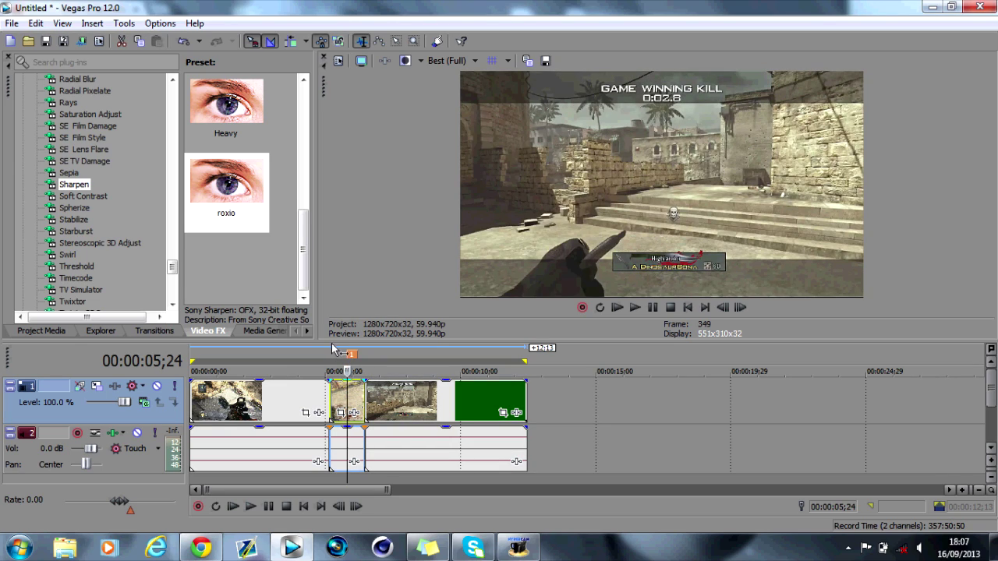
pyautogui.click(331, 353)
pyautogui.click(80, 289)
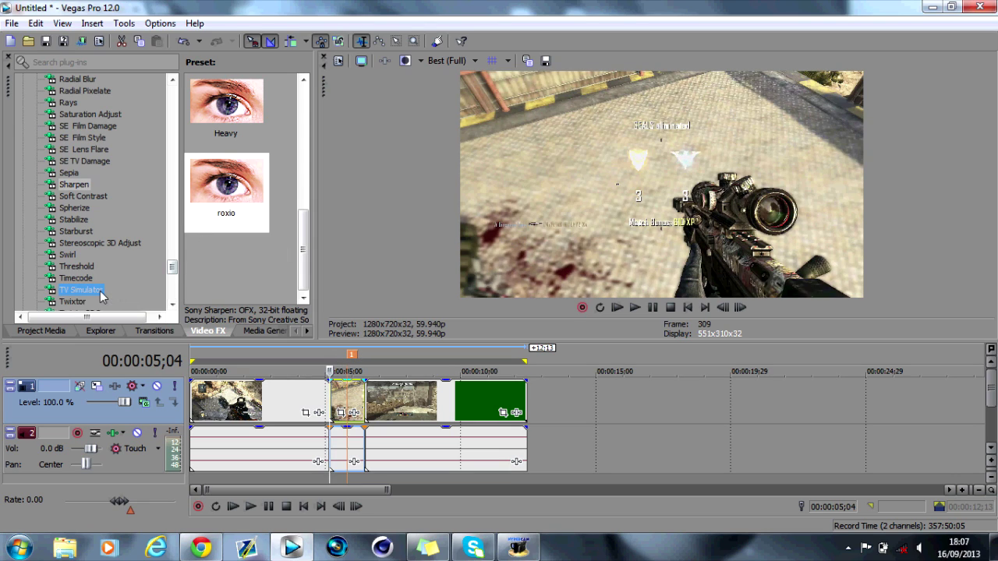
pyautogui.moveTo(303, 156); pyautogui.dragTo(303, 209)
pyautogui.moveTo(227, 187); pyautogui.dragTo(341, 401)
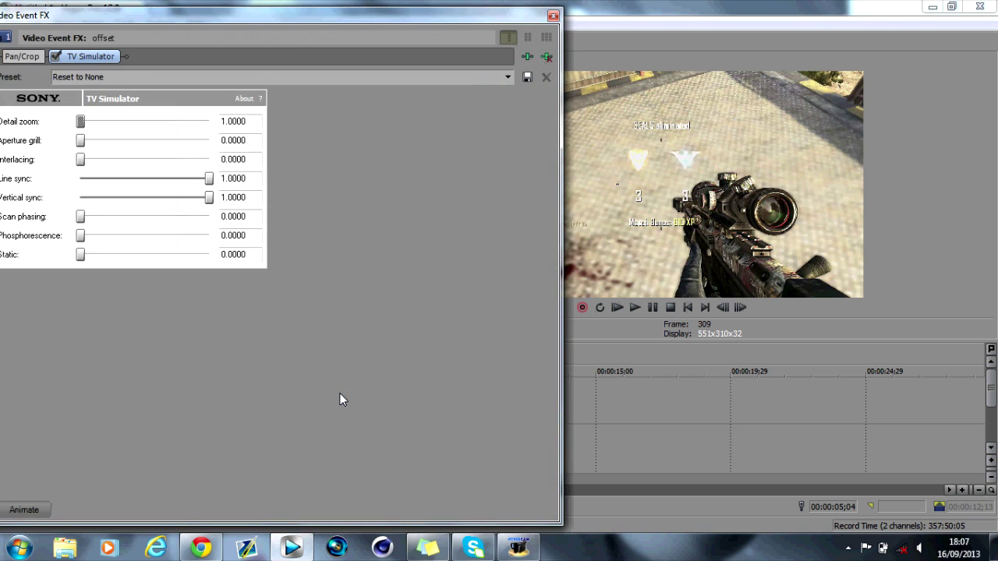
pyautogui.moveTo(309, 6); pyautogui.dragTo(334, 20)
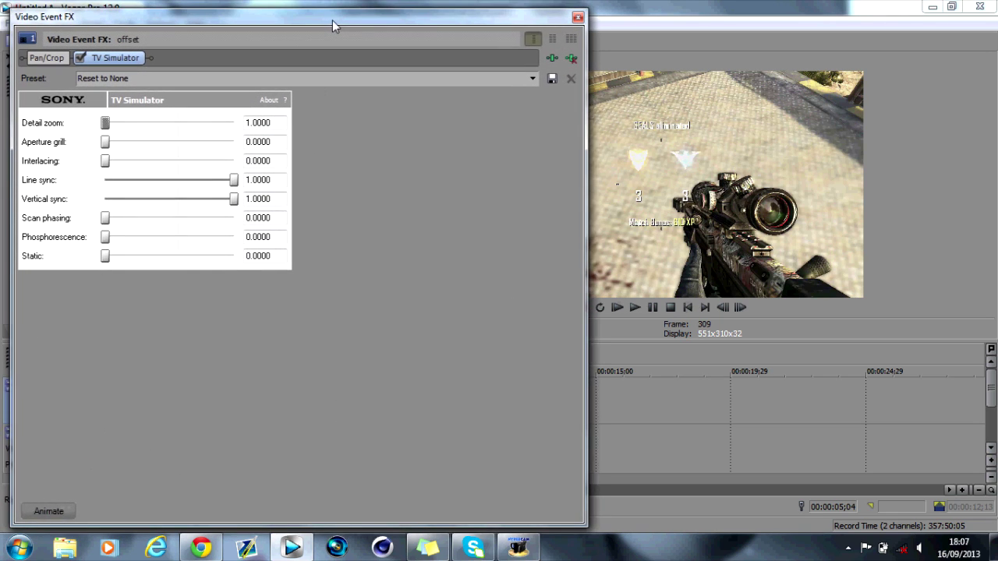
# Enable Animate and key Vertical sync to 0 at 05;24 and back to 1 at 06;14.
pyautogui.click(54, 512)
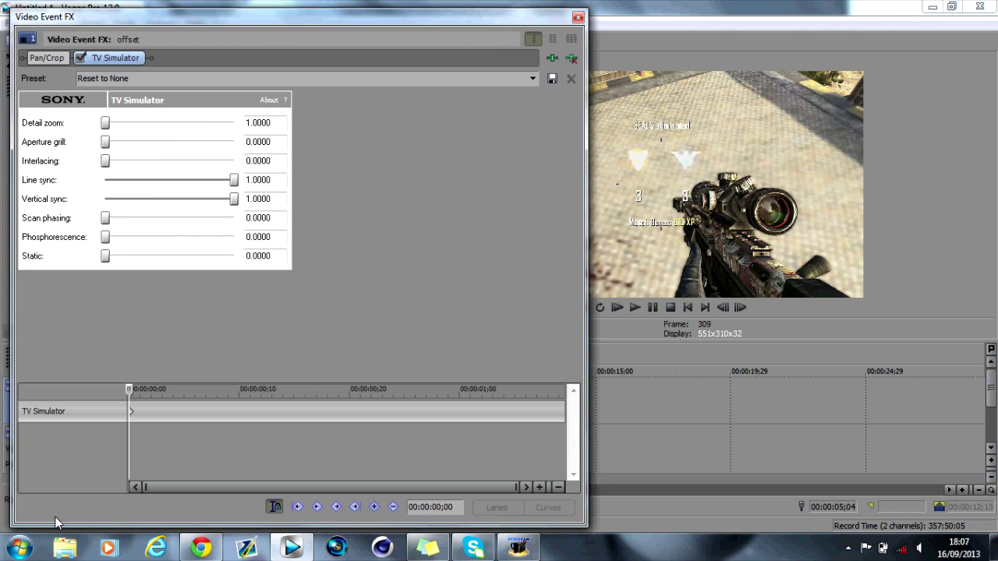
pyautogui.moveTo(583, 93); pyautogui.dragTo(339, 125)
pyautogui.moveTo(313, 20); pyautogui.dragTo(873, 12)
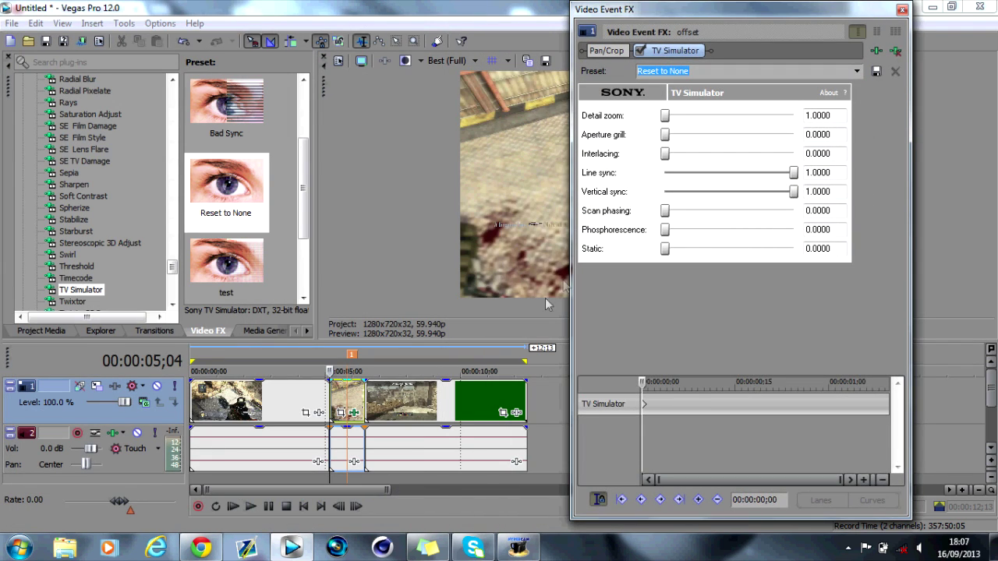
pyautogui.click(349, 404)
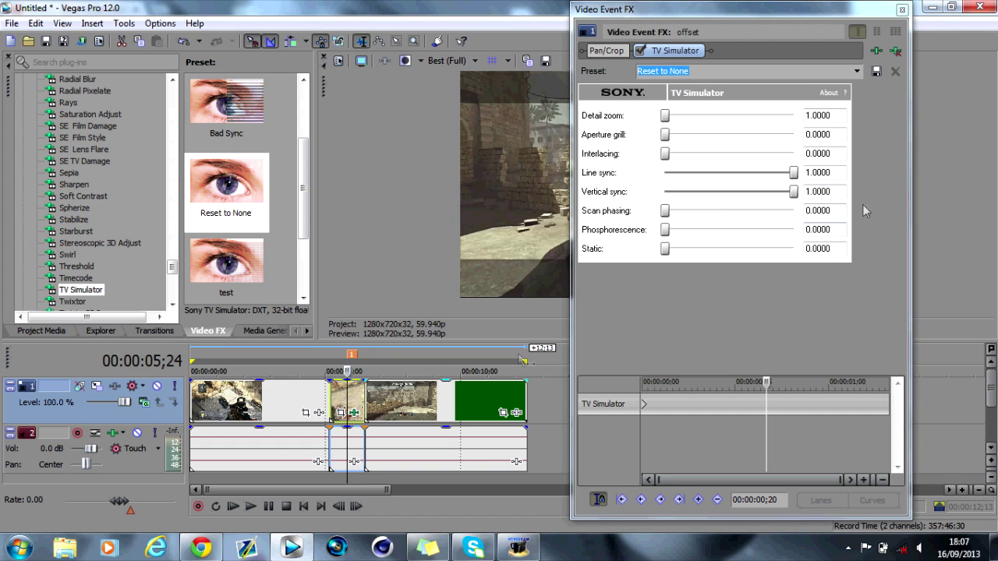
pyautogui.moveTo(796, 195); pyautogui.dragTo(662, 197)
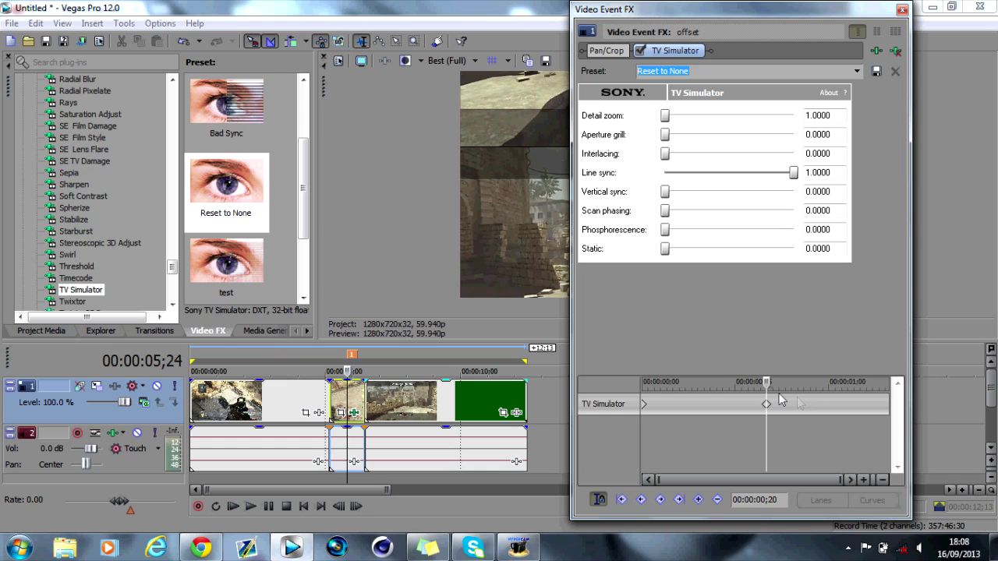
pyautogui.click(364, 360)
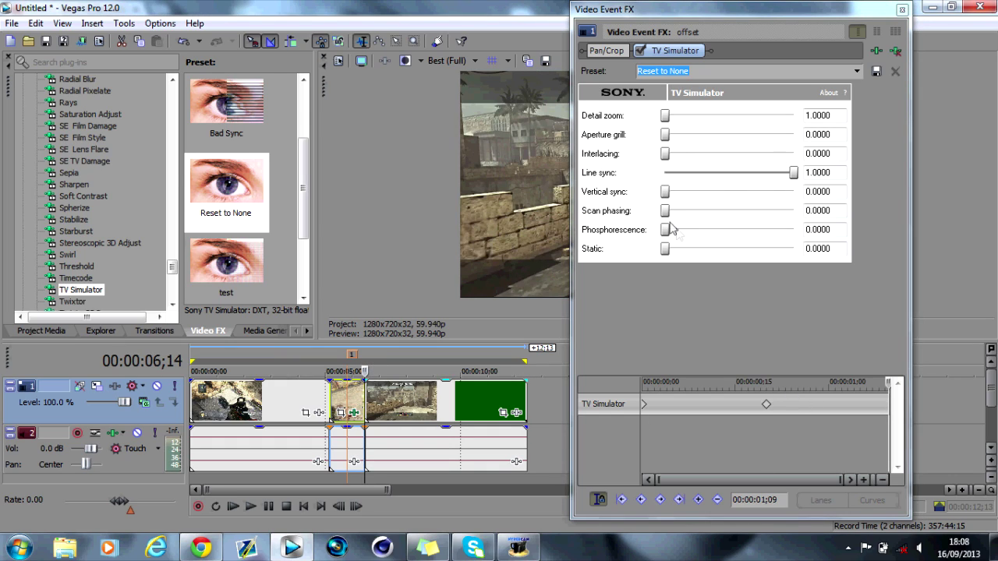
pyautogui.moveTo(665, 193); pyautogui.dragTo(817, 203)
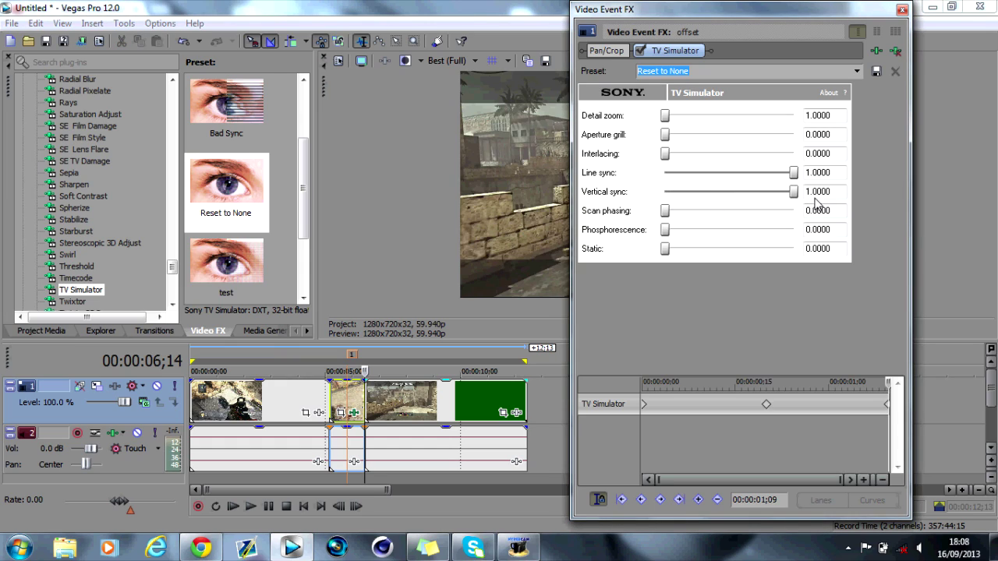
# Check the keyframes at 00:00:00;20 and the end, then close Video Event FX.
pyautogui.click(643, 405)
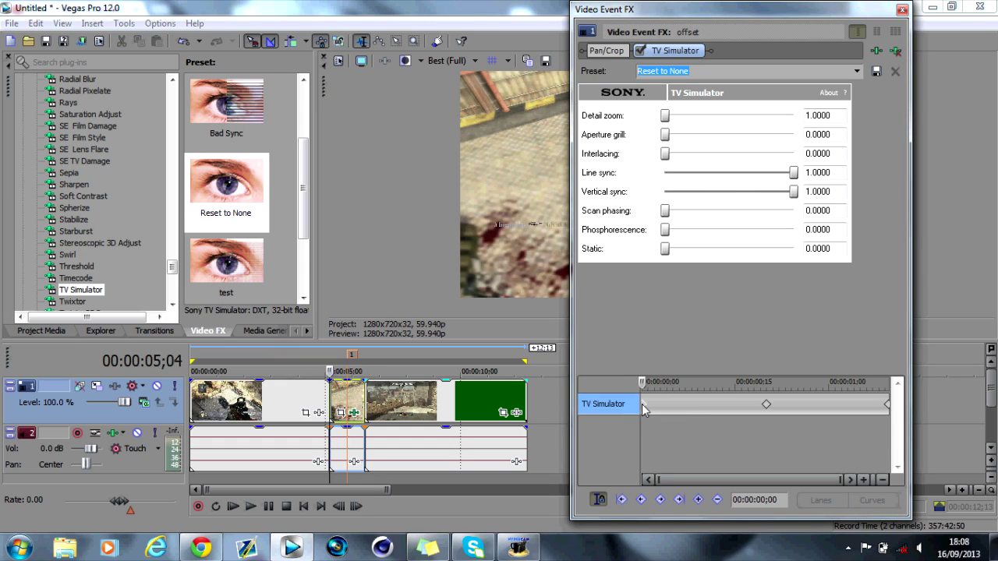
pyautogui.click(766, 406)
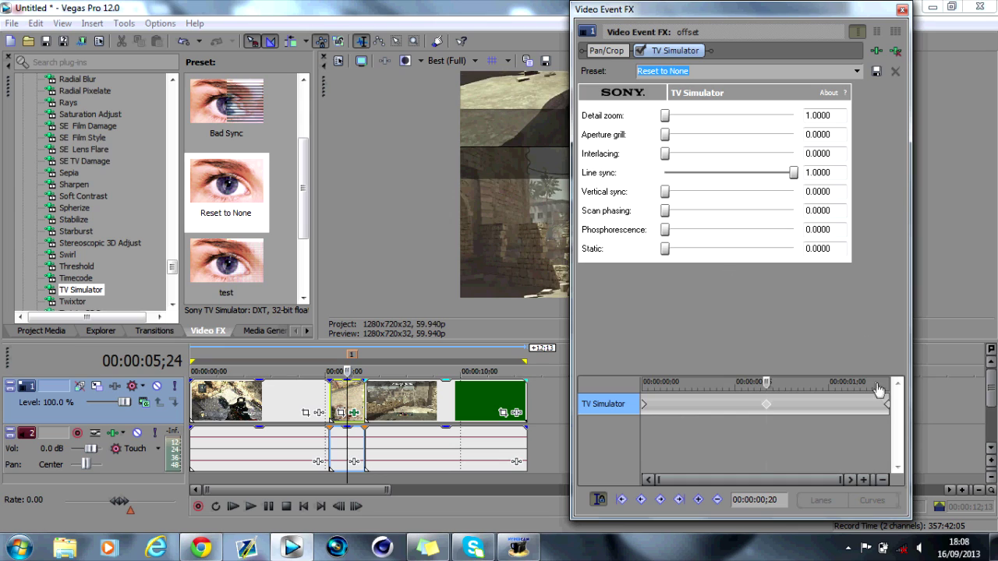
pyautogui.moveTo(879, 390); pyautogui.dragTo(889, 405)
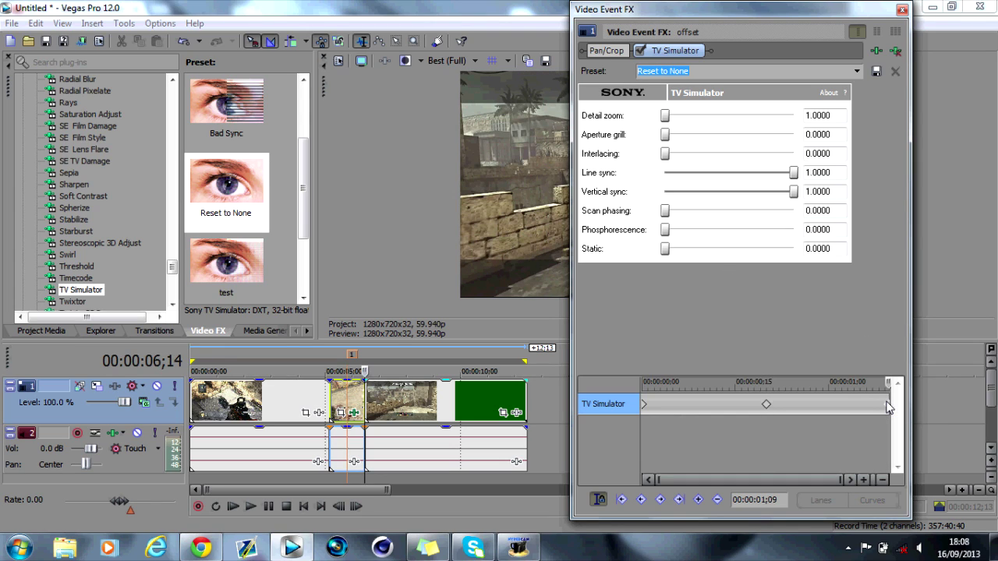
pyautogui.click(903, 9)
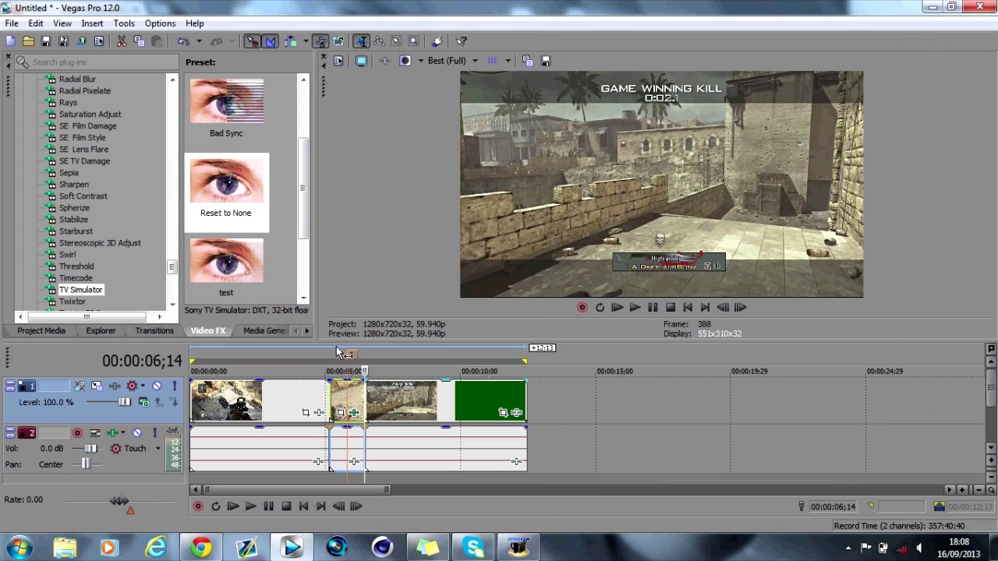
pyautogui.click(332, 353)
pyautogui.click(741, 308)
pyautogui.click(741, 308)
pyautogui.click(741, 308)
pyautogui.moveTo(741, 308); pyautogui.dragTo(741, 308)
pyautogui.click(330, 358)
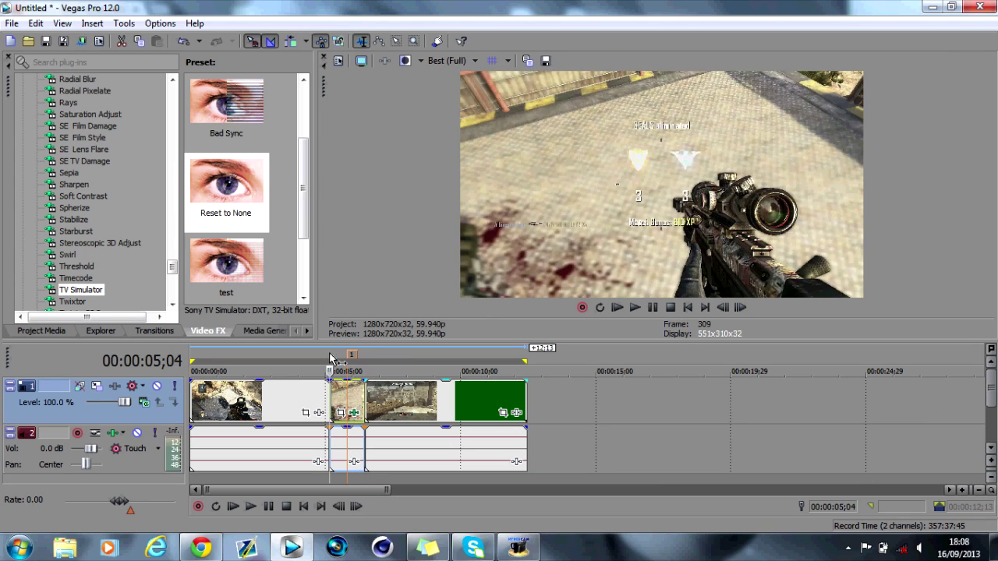
pyautogui.moveTo(173, 269); pyautogui.dragTo(172, 253)
# Apply Linear Blur's Vertical Light preset to the middle piece and enable Amount animation.
pyautogui.click(82, 173)
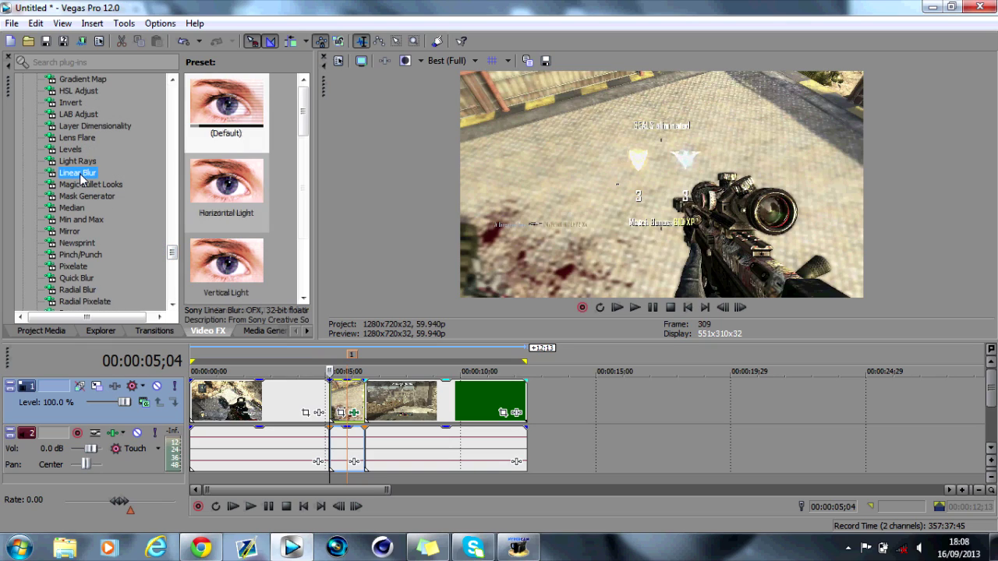
pyautogui.moveTo(234, 261); pyautogui.dragTo(351, 392)
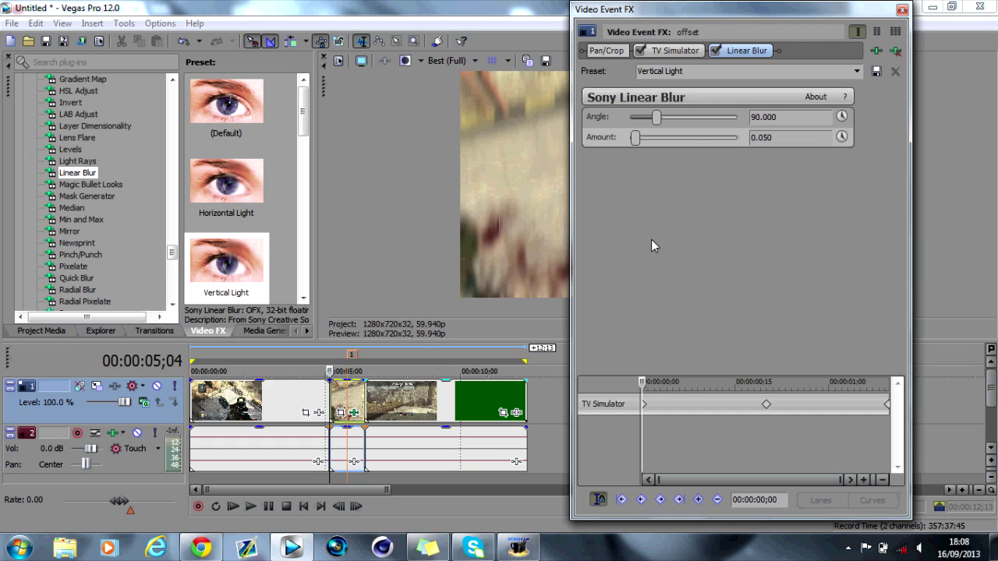
pyautogui.click(842, 137)
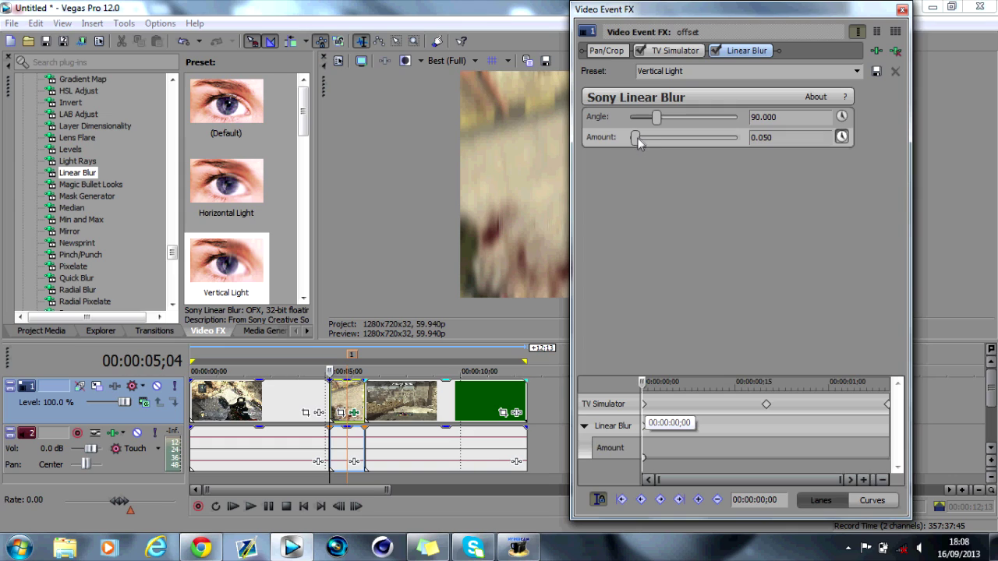
# Key Linear Blur Amount at 0 at start, 0.054 at 00:00:00;20, 0 at the end.
pyautogui.moveTo(638, 143); pyautogui.dragTo(631, 143)
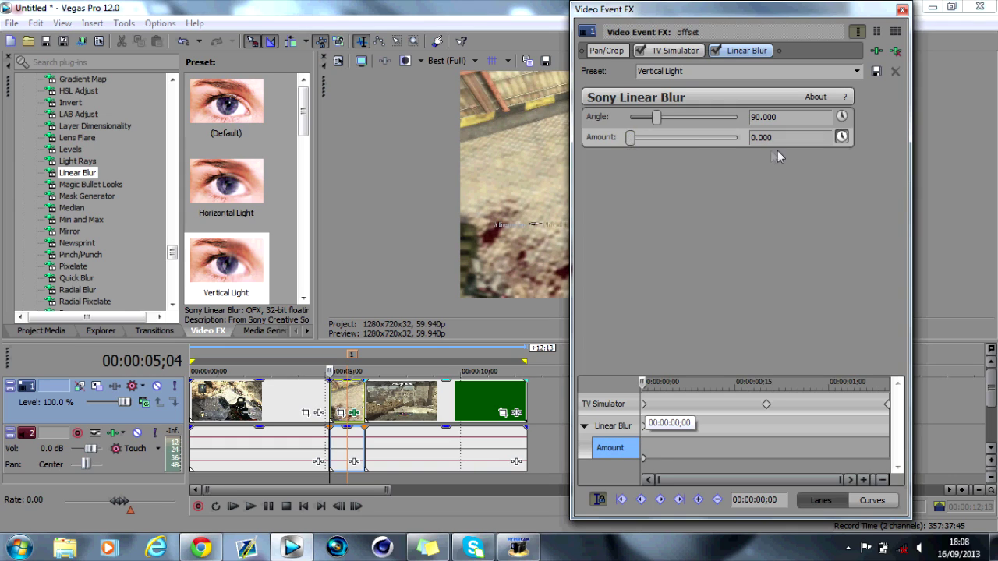
pyautogui.click(766, 405)
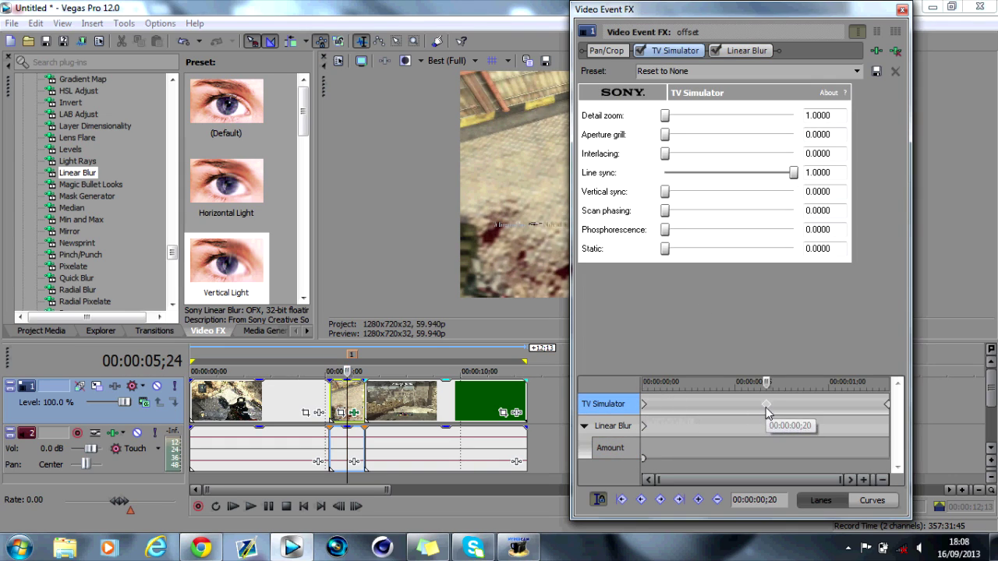
pyautogui.click(768, 426)
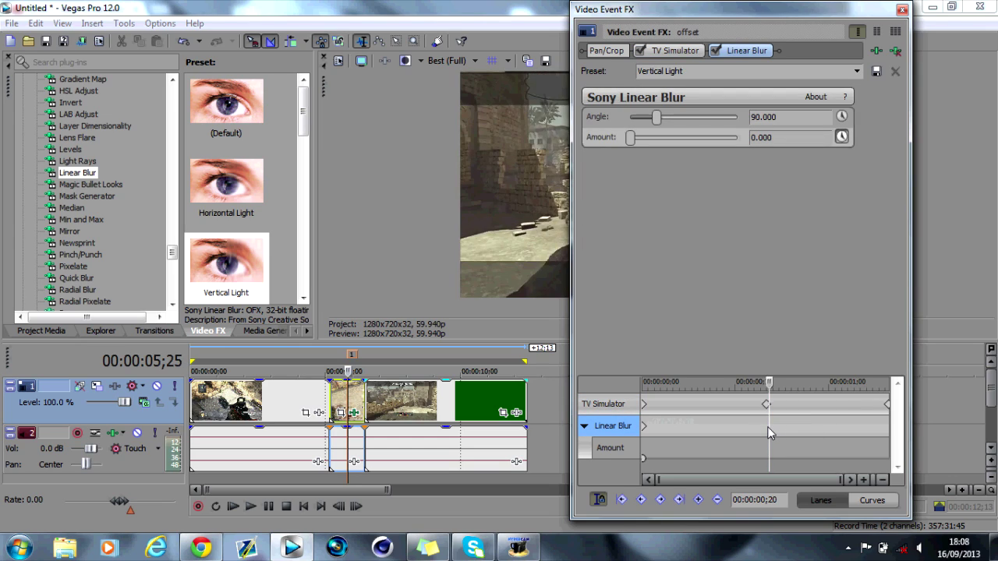
pyautogui.click(768, 428)
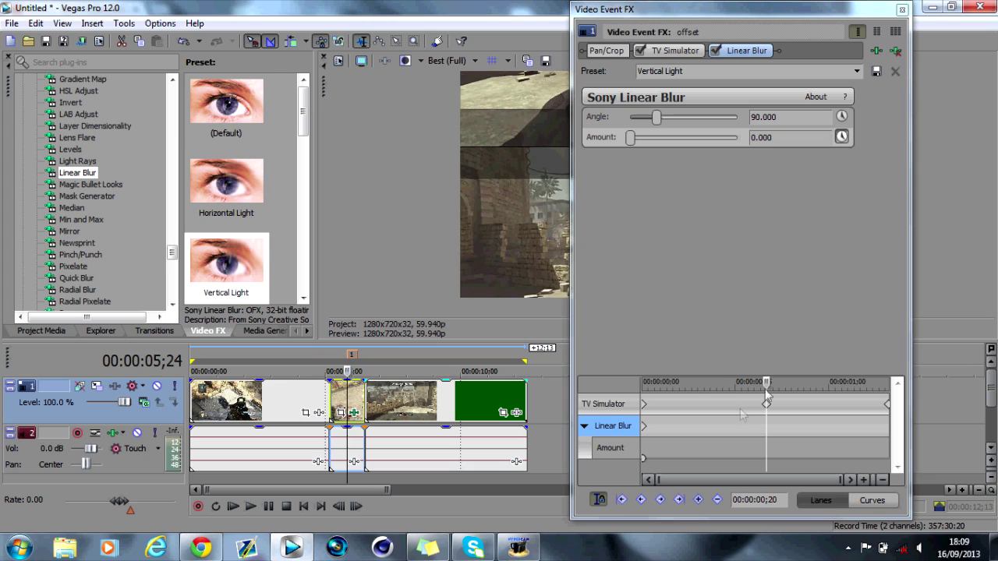
pyautogui.click(610, 448)
pyautogui.moveTo(630, 137); pyautogui.dragTo(637, 145)
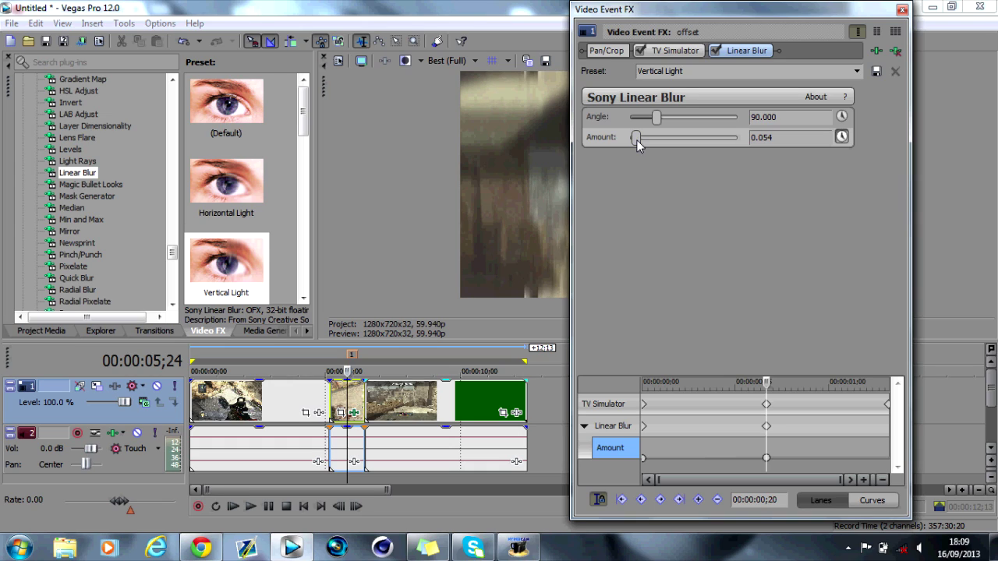
pyautogui.click(637, 145)
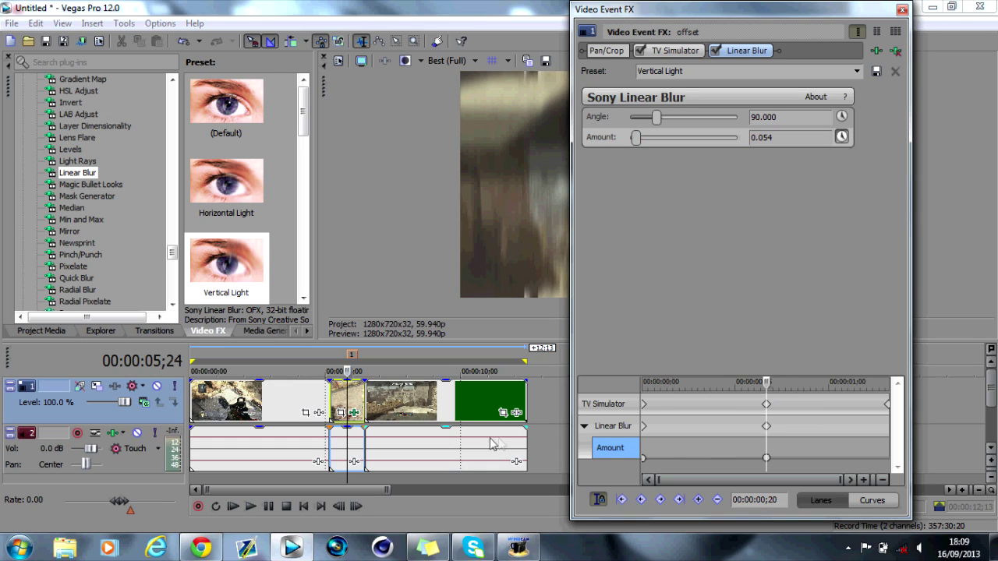
pyautogui.click(363, 356)
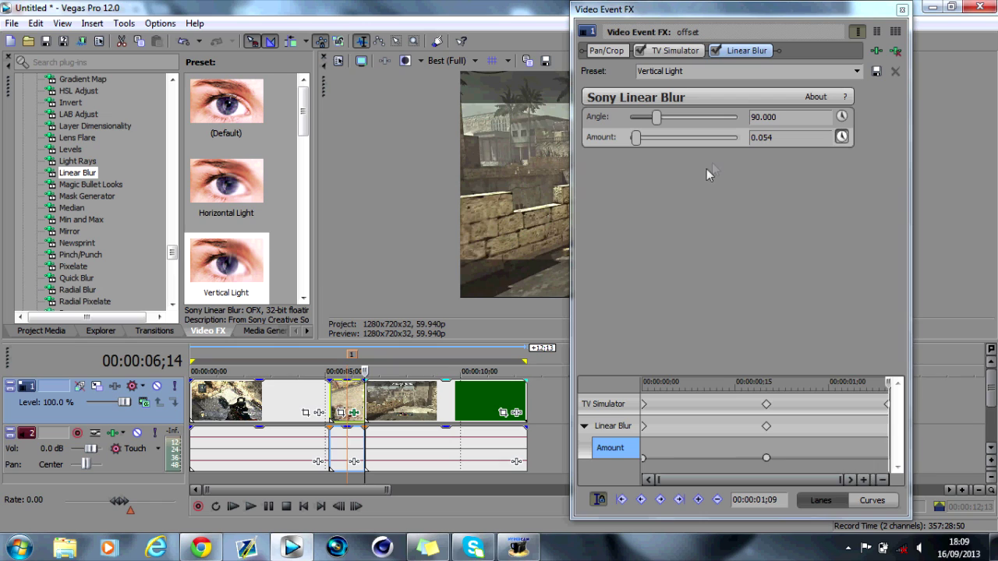
pyautogui.moveTo(638, 144); pyautogui.dragTo(627, 139)
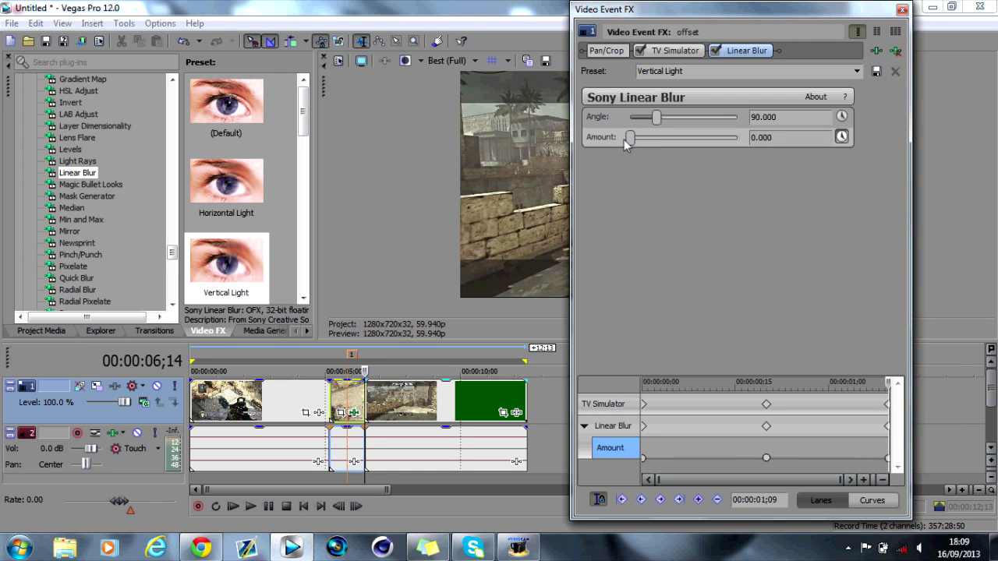
pyautogui.click(902, 10)
# Step frame by frame through the glitch transition starting from 05;04.
pyautogui.click(330, 359)
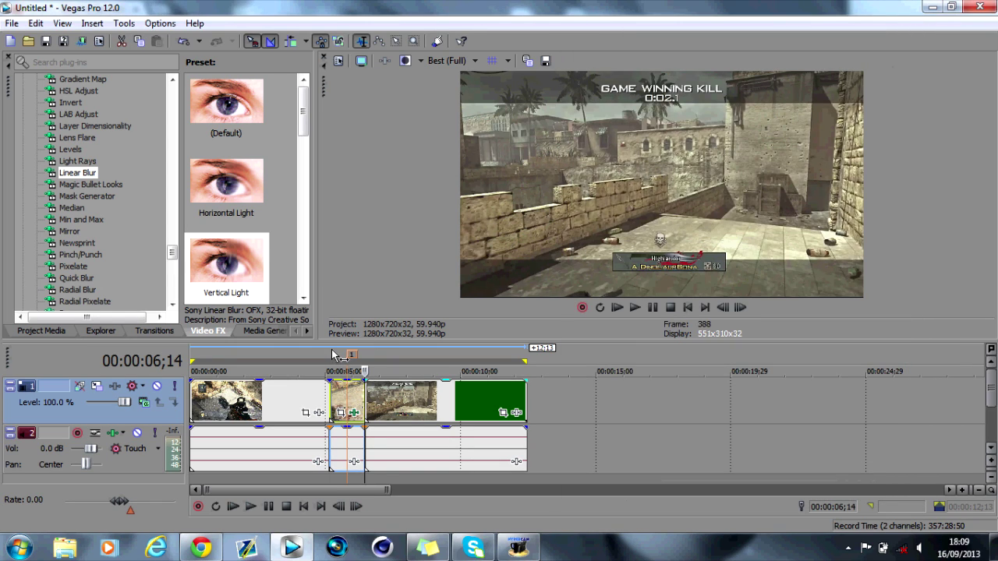
pyautogui.click(741, 307)
pyautogui.click(740, 308)
pyautogui.click(741, 308)
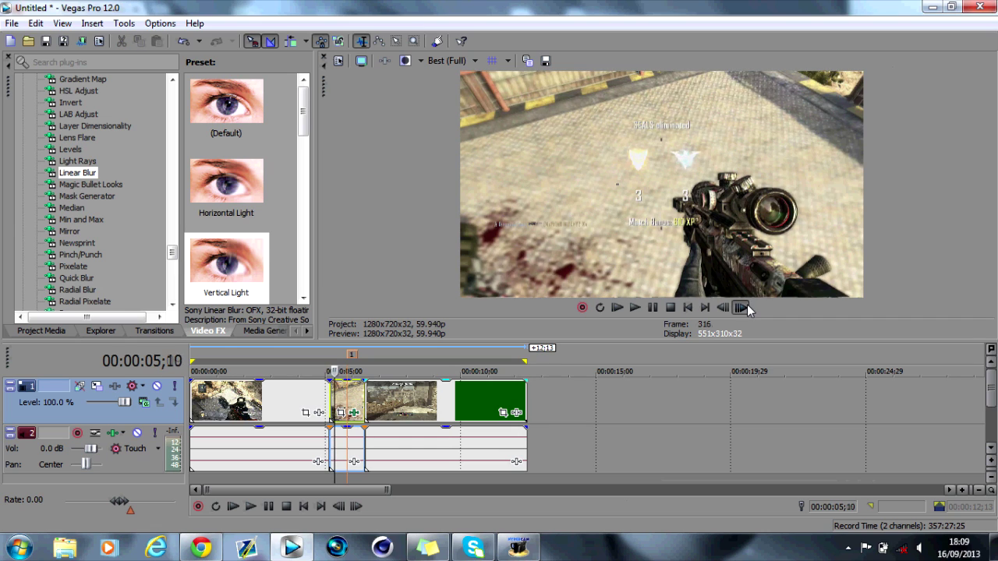
pyautogui.click(741, 307)
pyautogui.click(741, 308)
pyautogui.click(741, 307)
pyautogui.click(740, 308)
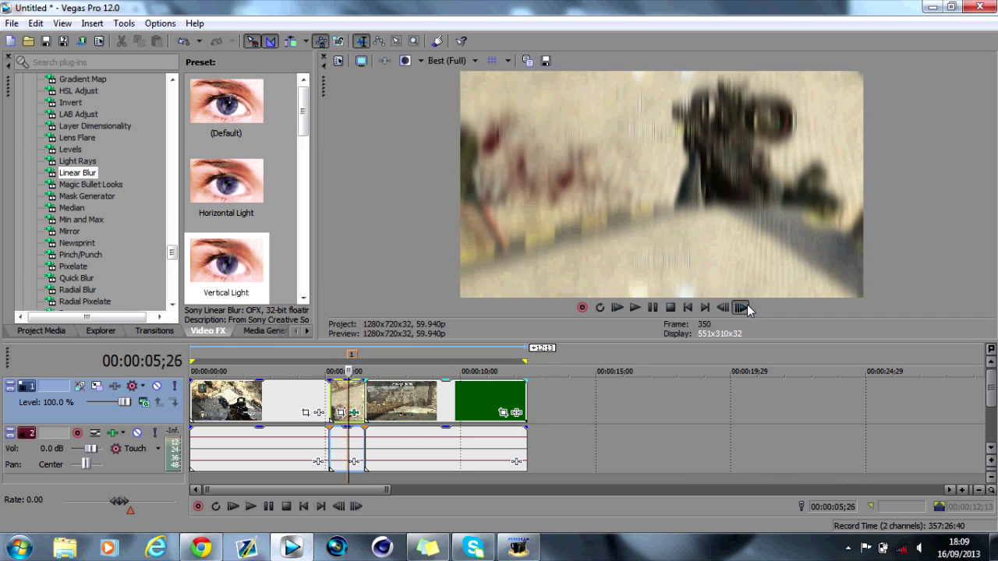
pyautogui.click(741, 307)
pyautogui.click(740, 308)
pyautogui.click(741, 308)
pyautogui.click(741, 307)
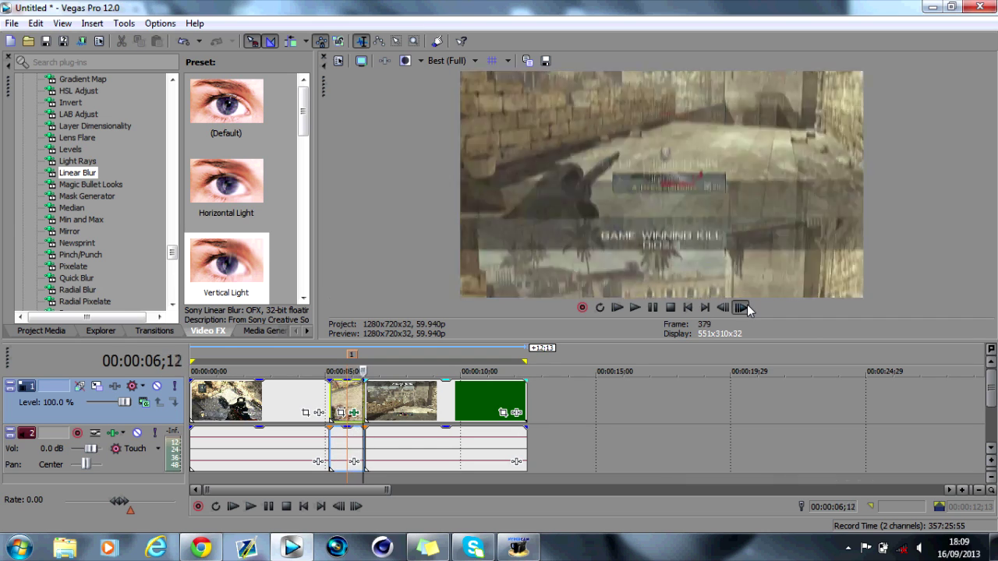
pyautogui.click(741, 307)
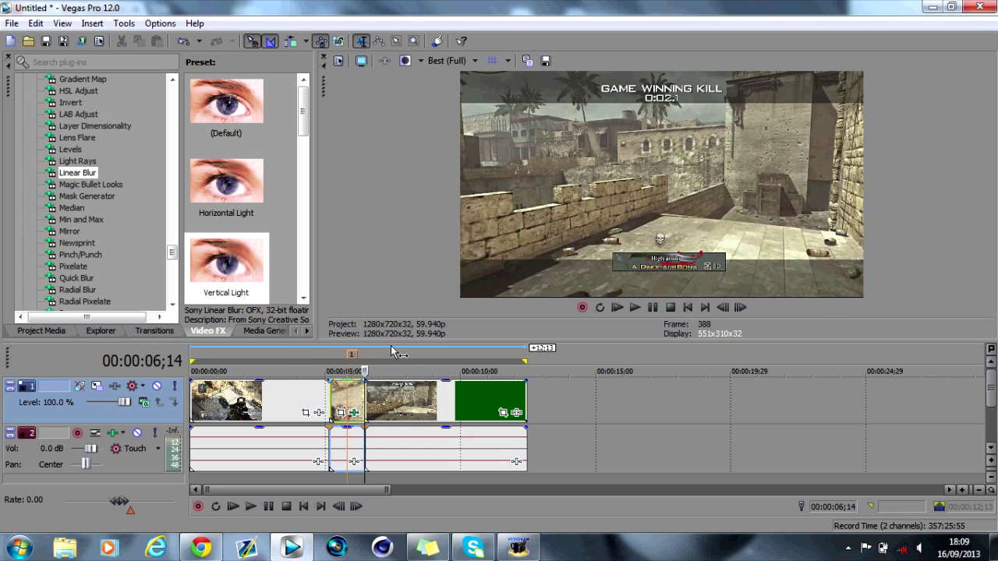
# Review the TV Simulator and Linear Blur settings, then select 05;04 to 06;14 as the loop region.
pyautogui.click(349, 357)
pyautogui.click(355, 412)
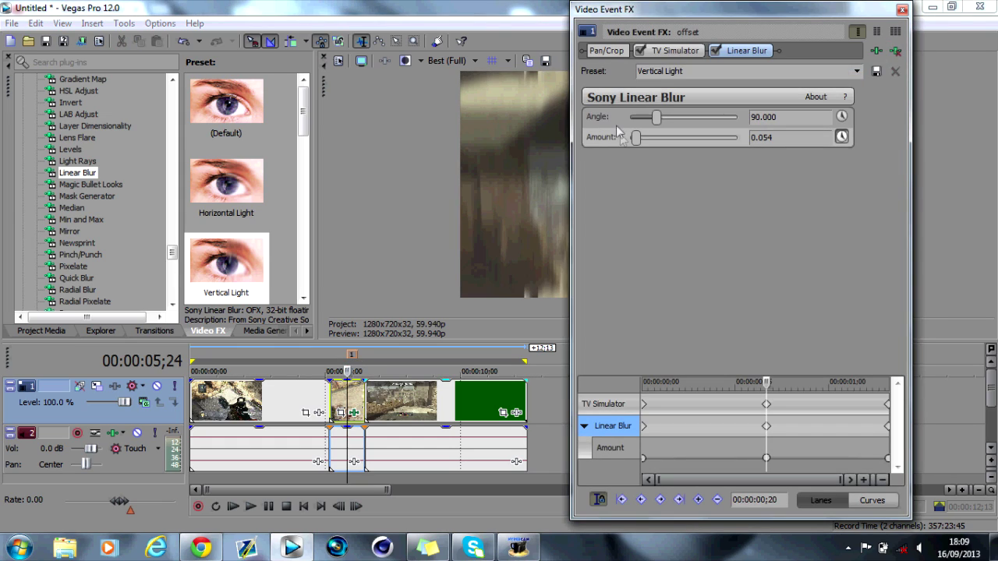
pyautogui.click(607, 405)
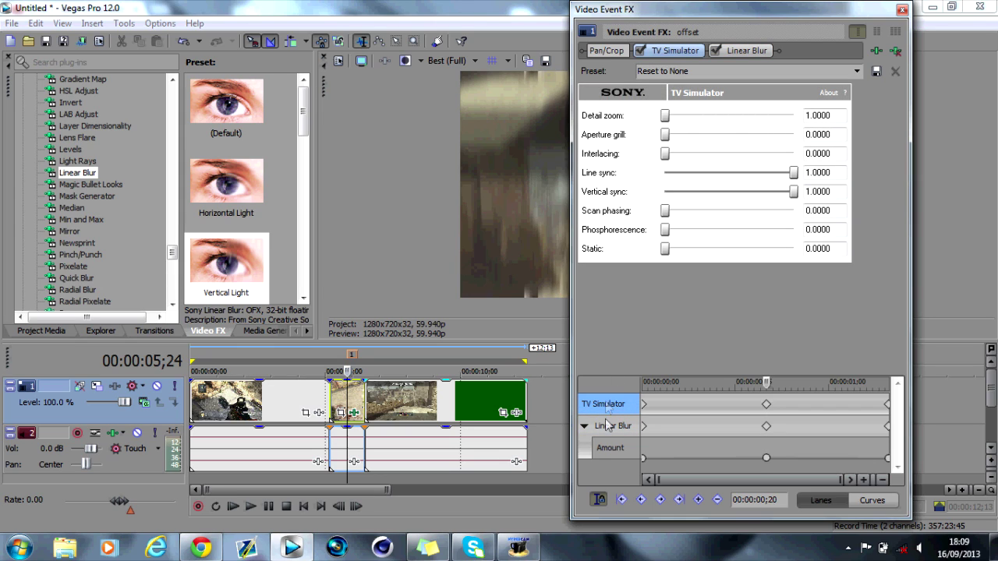
pyautogui.click(610, 429)
pyautogui.click(902, 9)
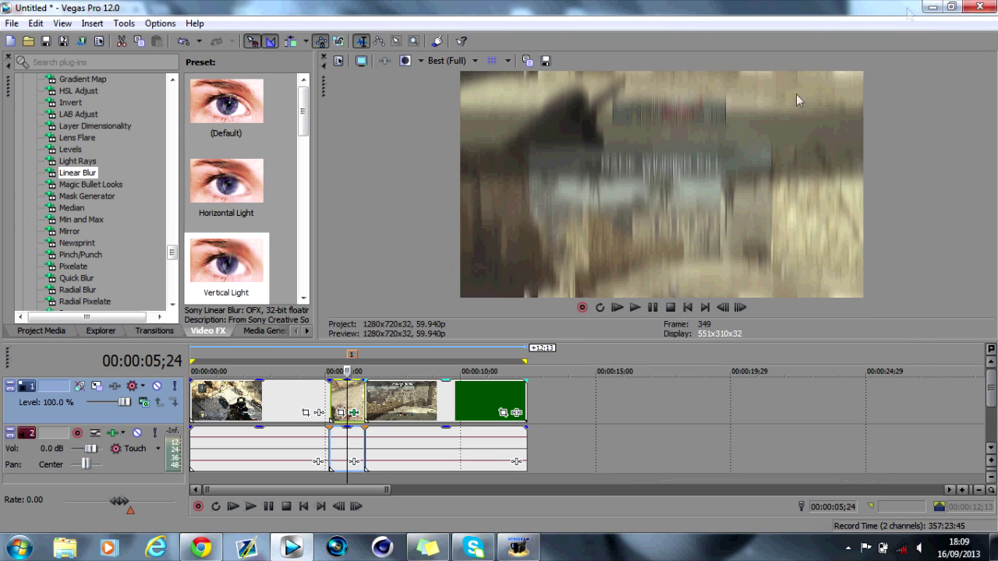
pyautogui.moveTo(331, 354); pyautogui.dragTo(360, 353)
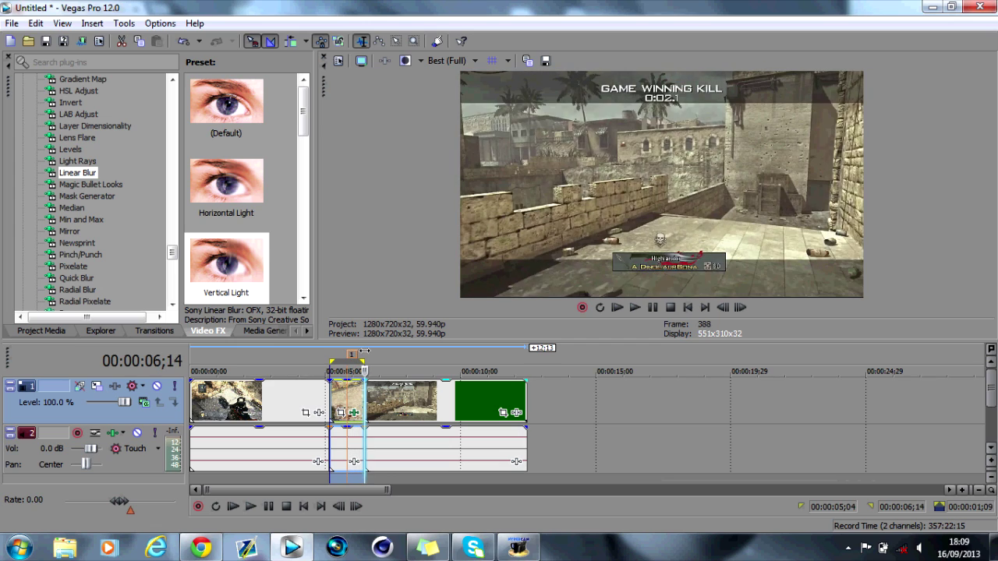
# Set preview quality to Good (Auto) and play back the looped glitch region.
pyautogui.click(449, 63)
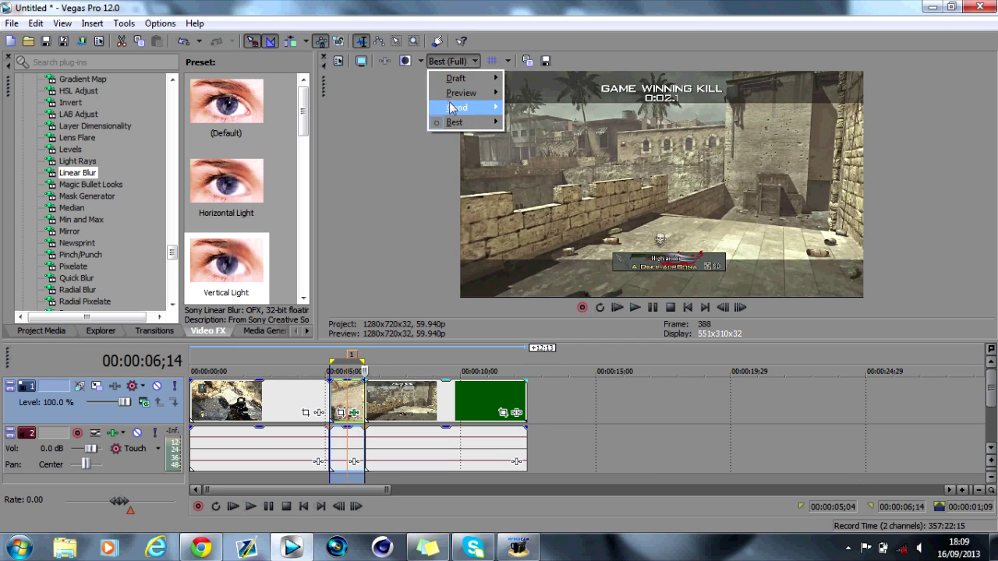
pyautogui.moveTo(461, 107)
pyautogui.click(521, 108)
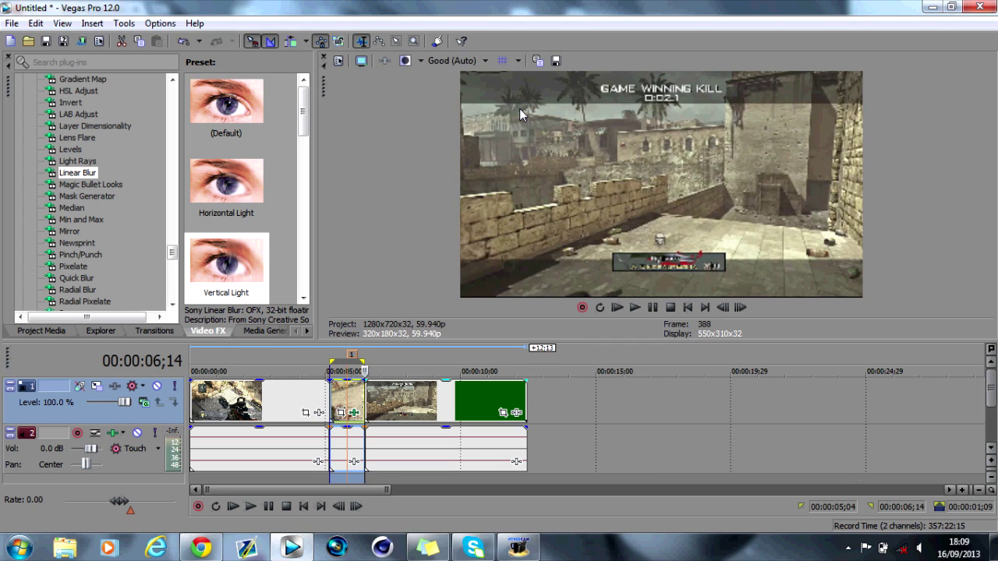
pyautogui.press('space')
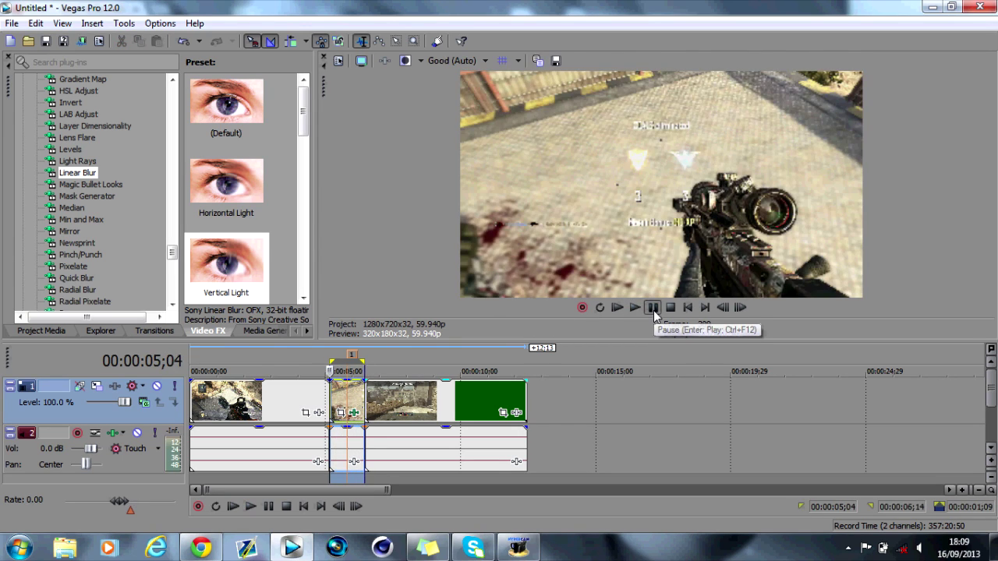
pyautogui.click(654, 308)
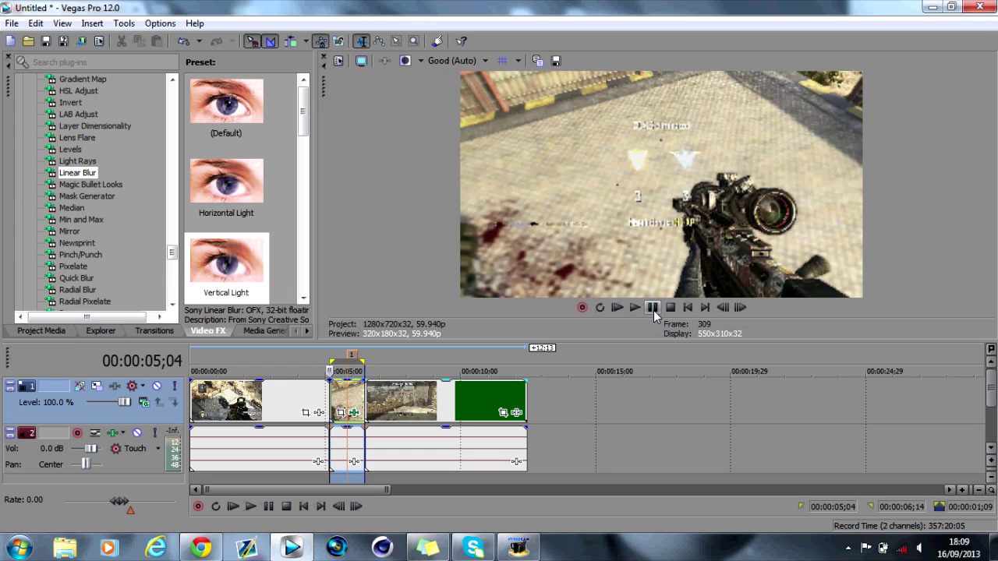